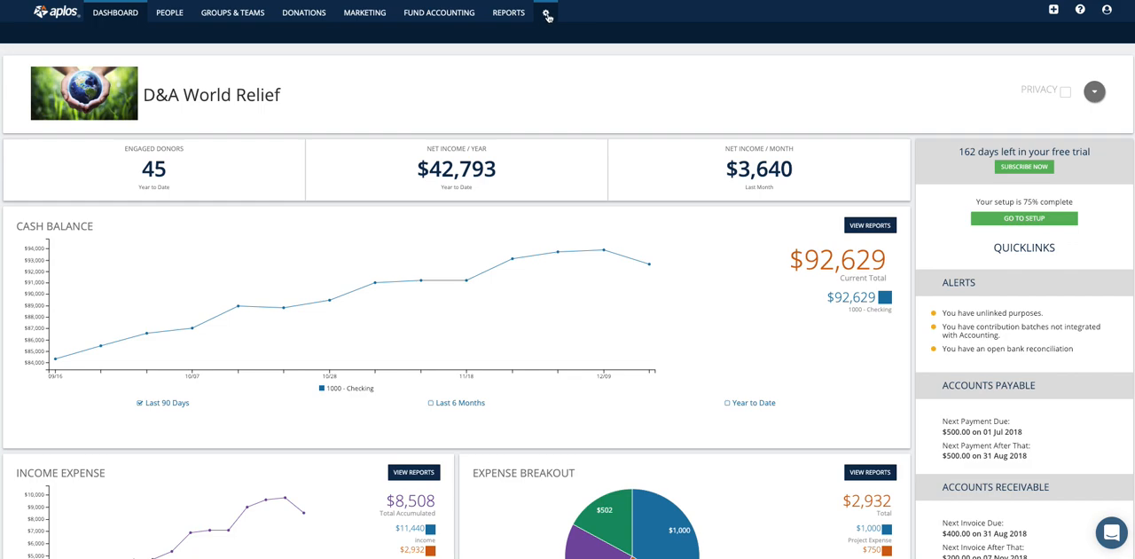
Open the organization's Users settings and bring up the form for adding a new user.
mouse_move(547, 17)
click(86, 34)
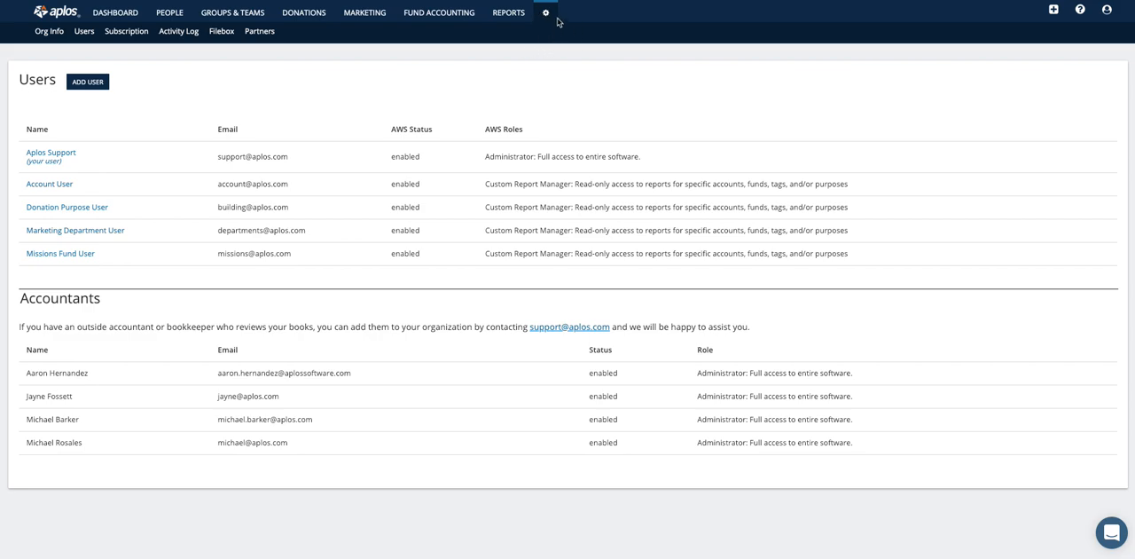
click(88, 81)
scroll(270, 123, down, 1)
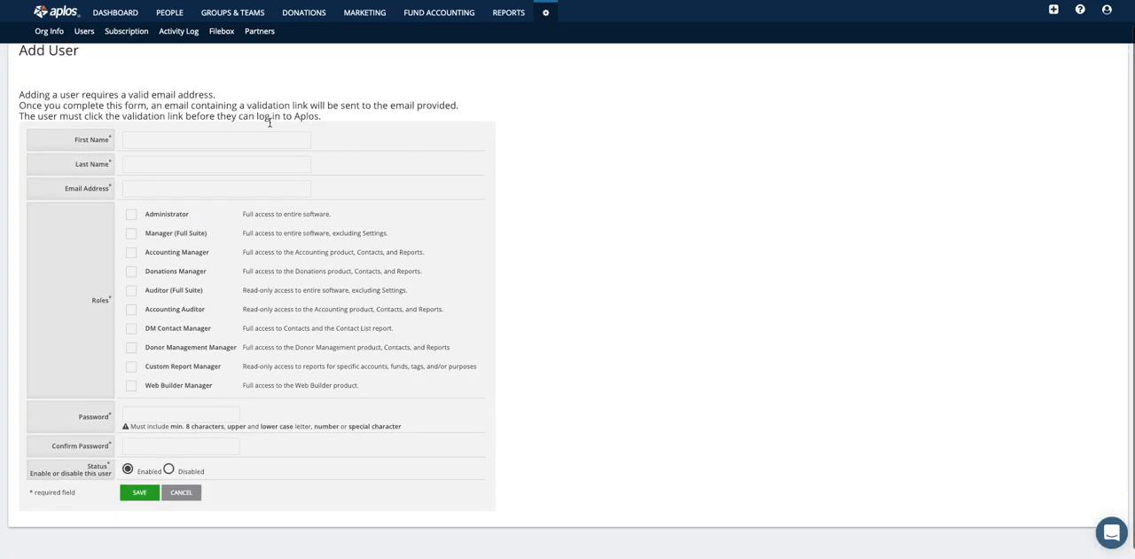
Fill in the new user's first name, last name and e-mail address.
click(126, 144)
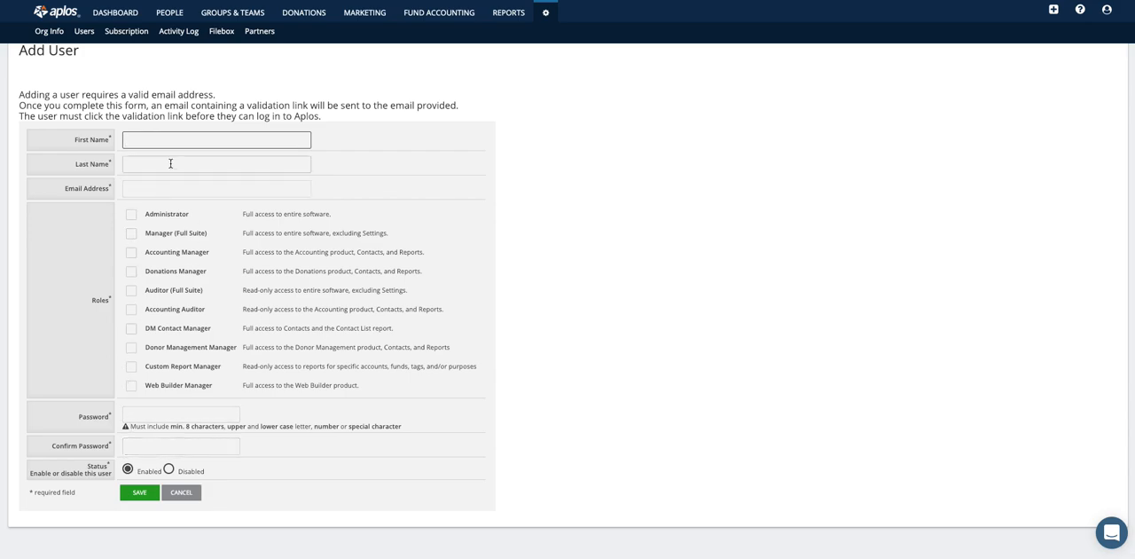
text(L)
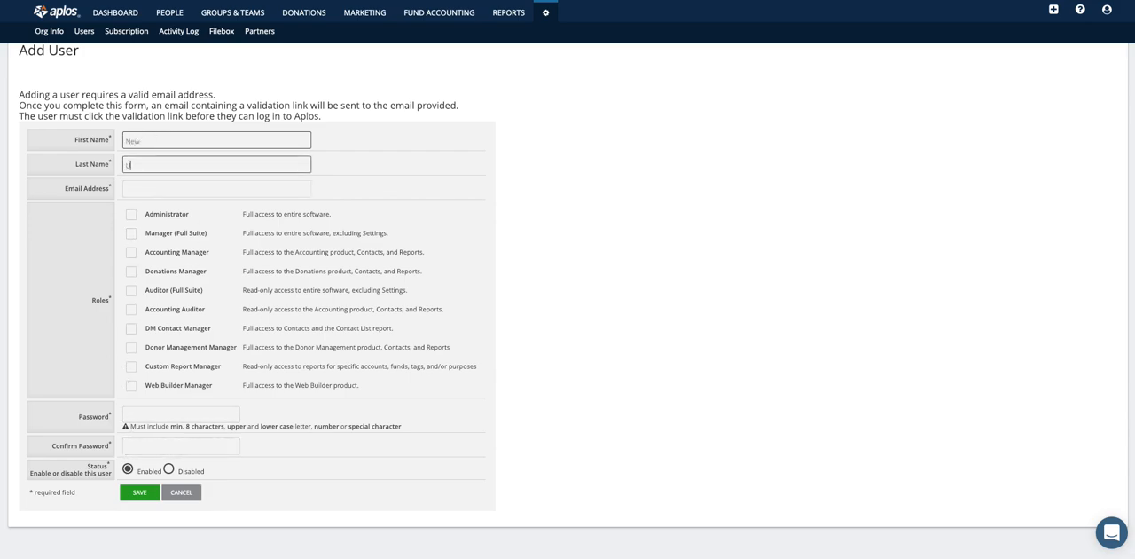
key(Tab)
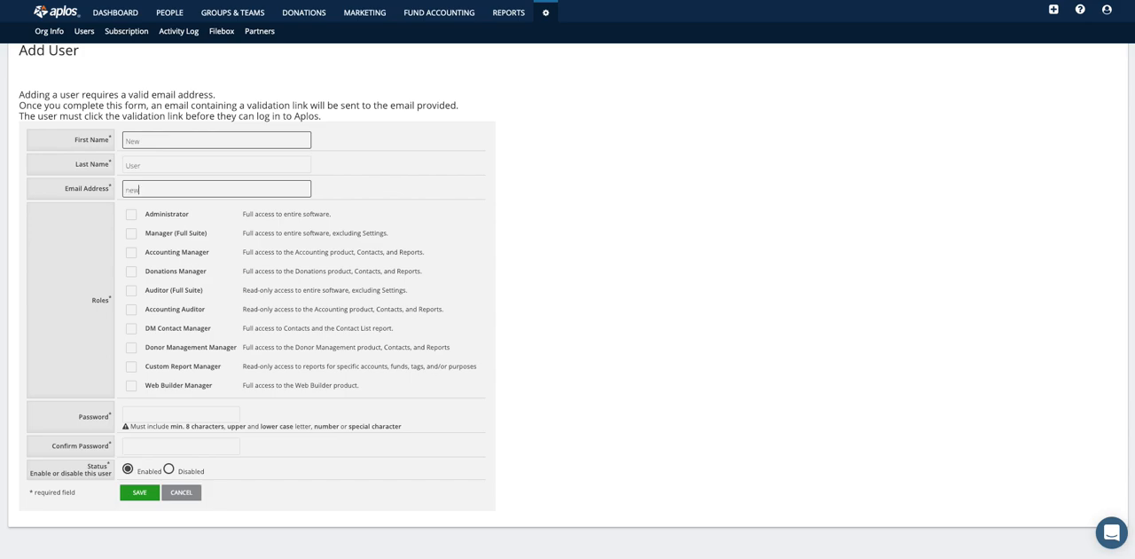
Assign the Custom Report Manager role and authorize the funds 3000 General Fund, 3001 Missions Fund and 3002 Building Fund.
scroll(292, 246, down, 1)
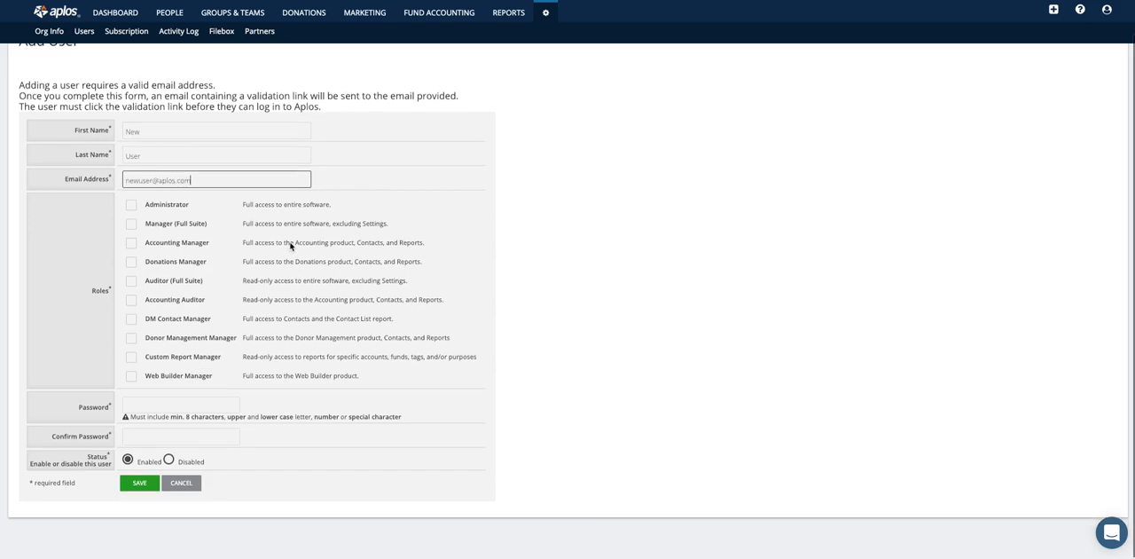
click(132, 358)
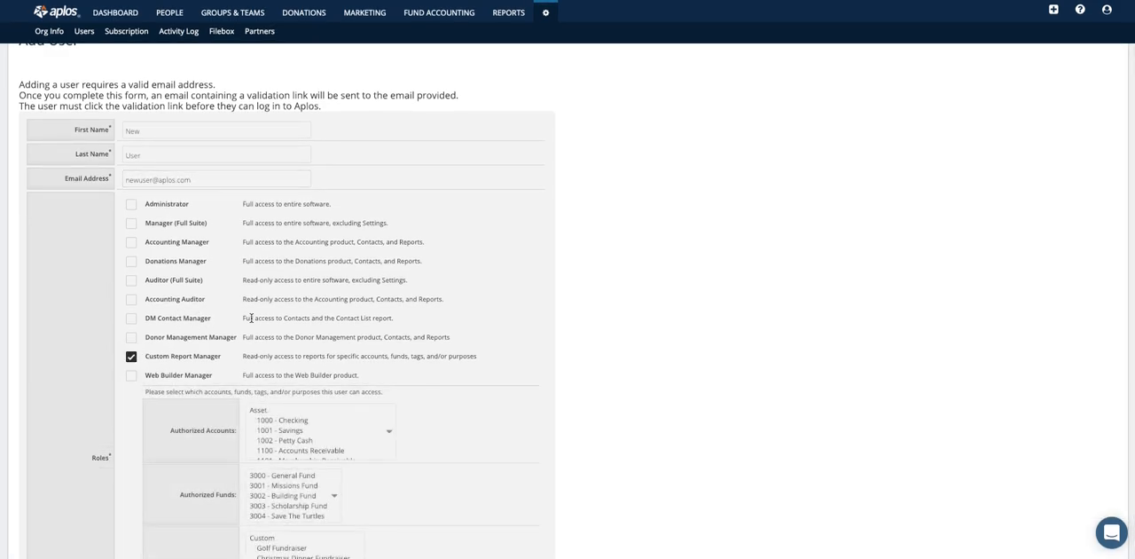
scroll(375, 287, down, 3)
scroll(514, 244, down, 2)
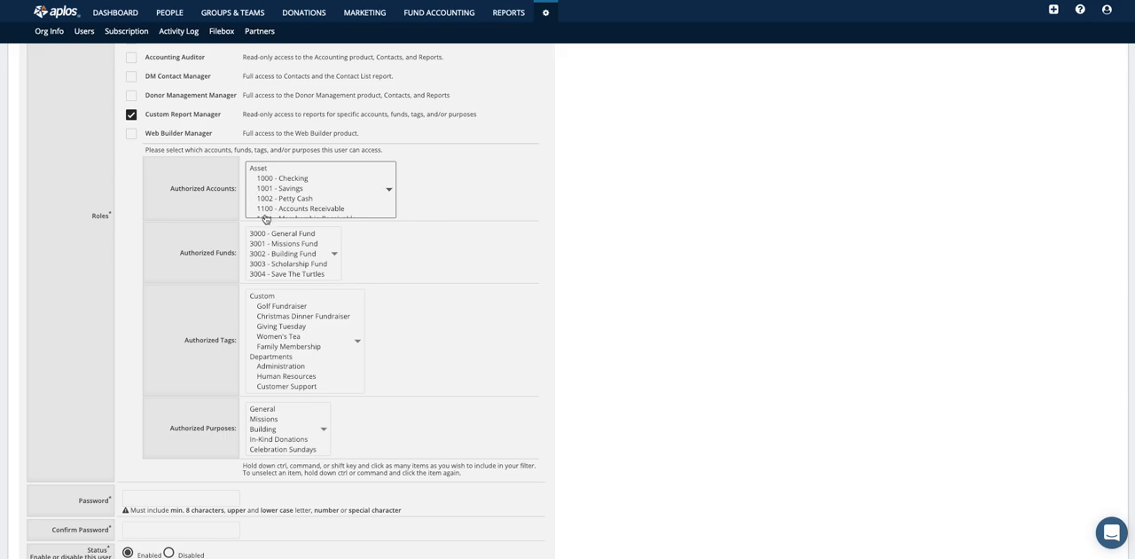
scroll(313, 192, down, 1)
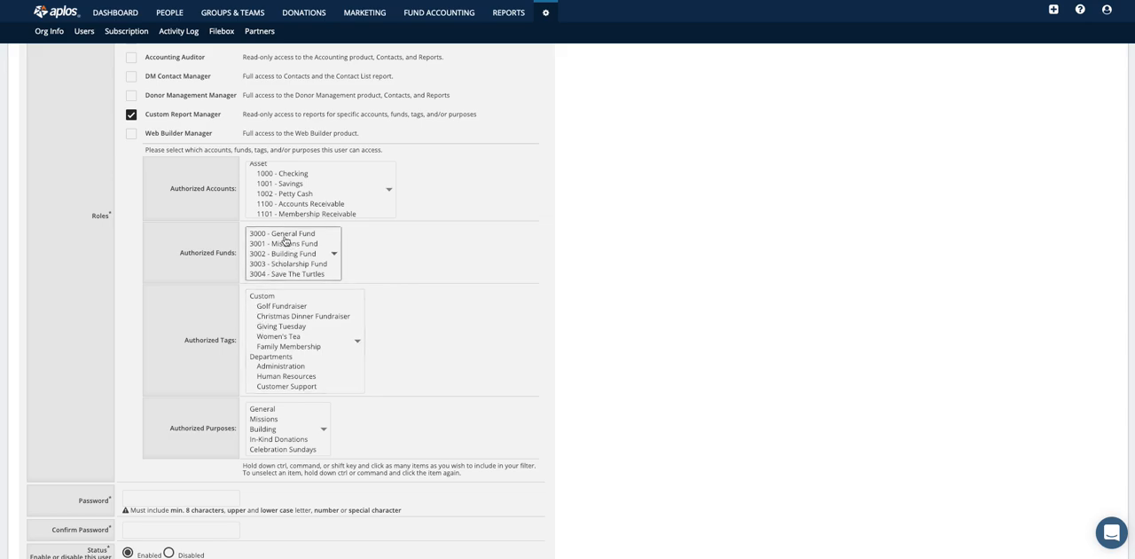
drag(282, 234, 282, 255)
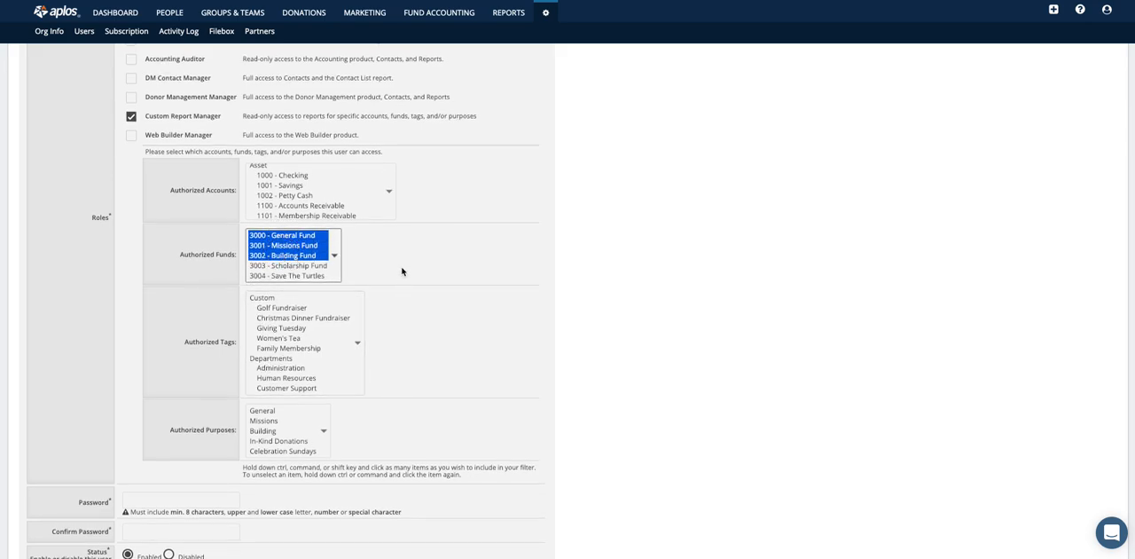
Authorize the Golf Fundraiser and Administration tags for the new user.
click(278, 309)
scroll(289, 327, down, 1)
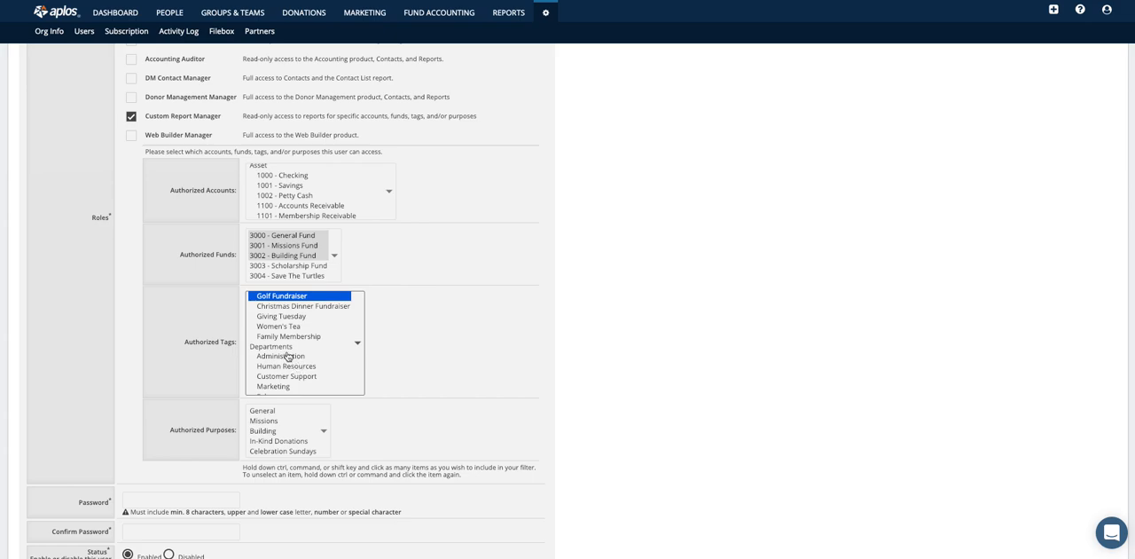
super+click(287, 358)
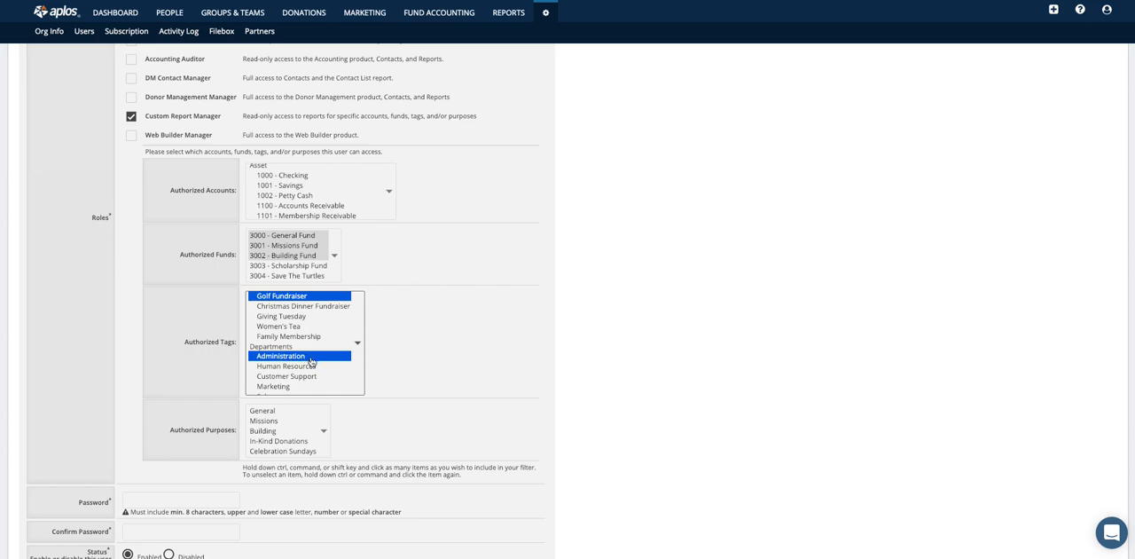
scroll(306, 357, up, 1)
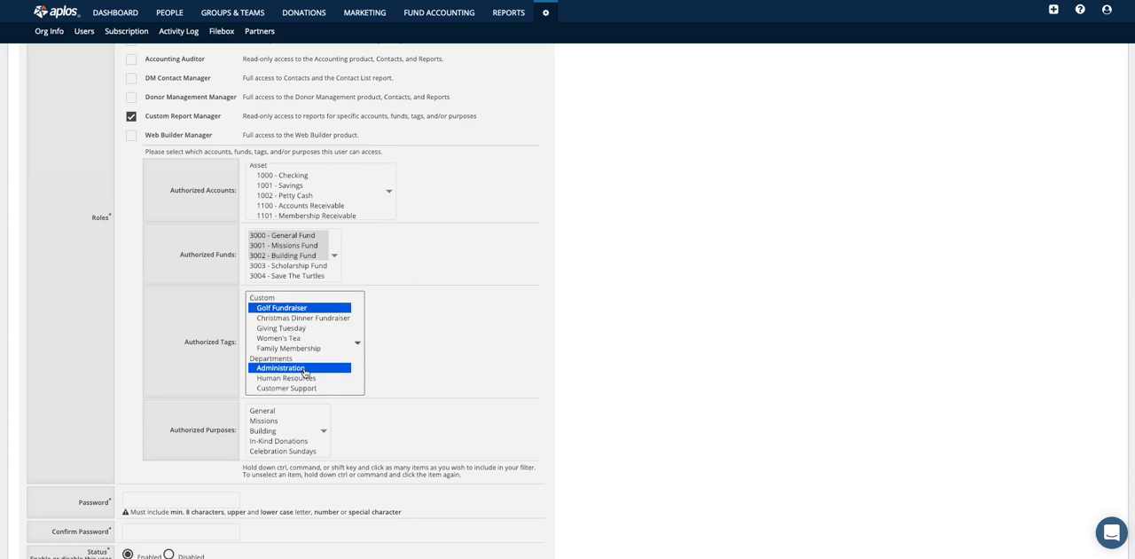
scroll(305, 372, down, 1)
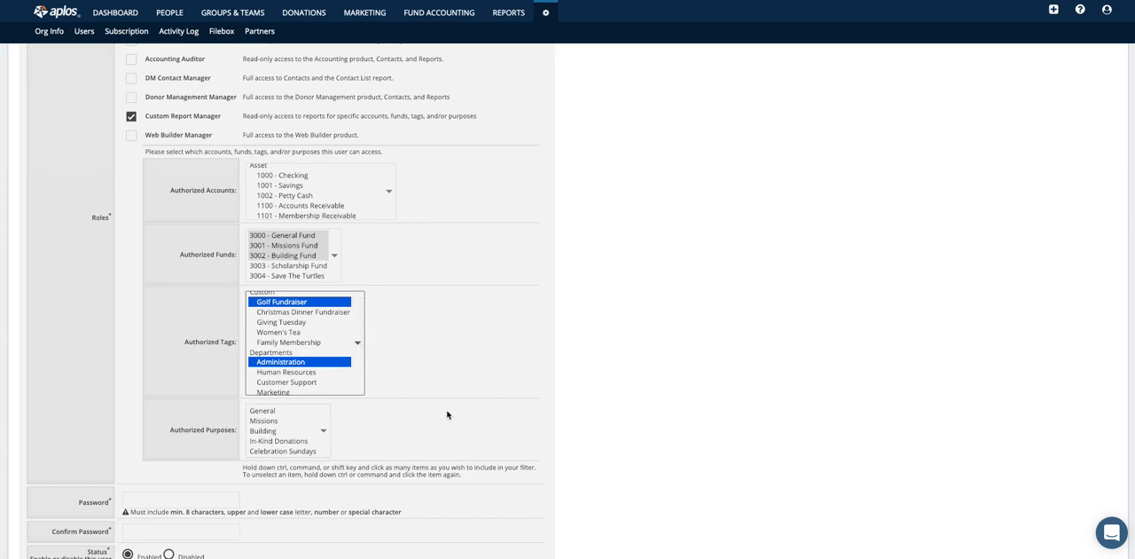
Review the role, password and status fields of the new user form and return to the user list without saving.
scroll(222, 457, down, 1)
click(165, 511)
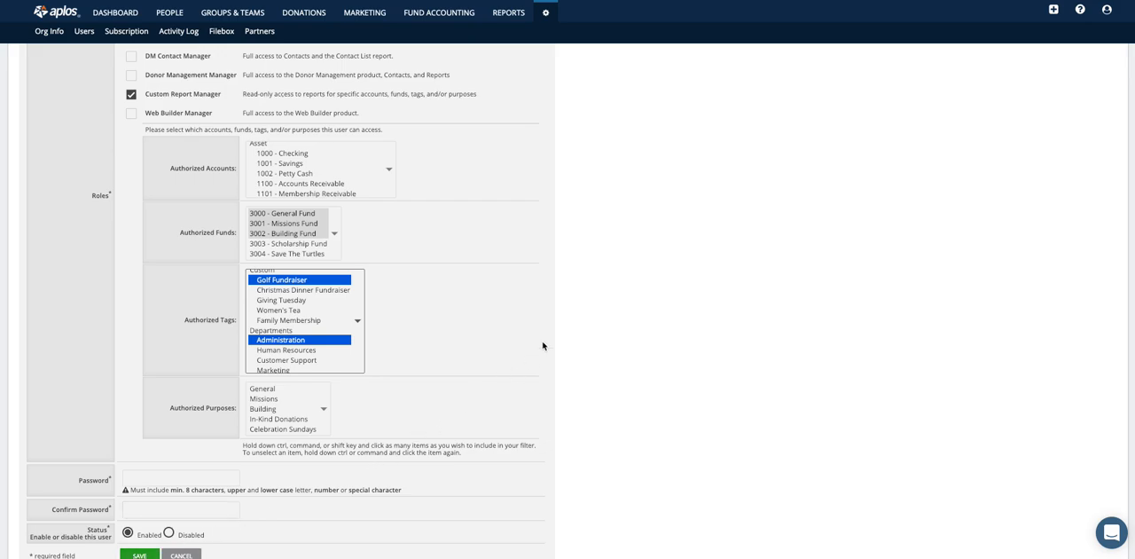
scroll(543, 346, up, 5)
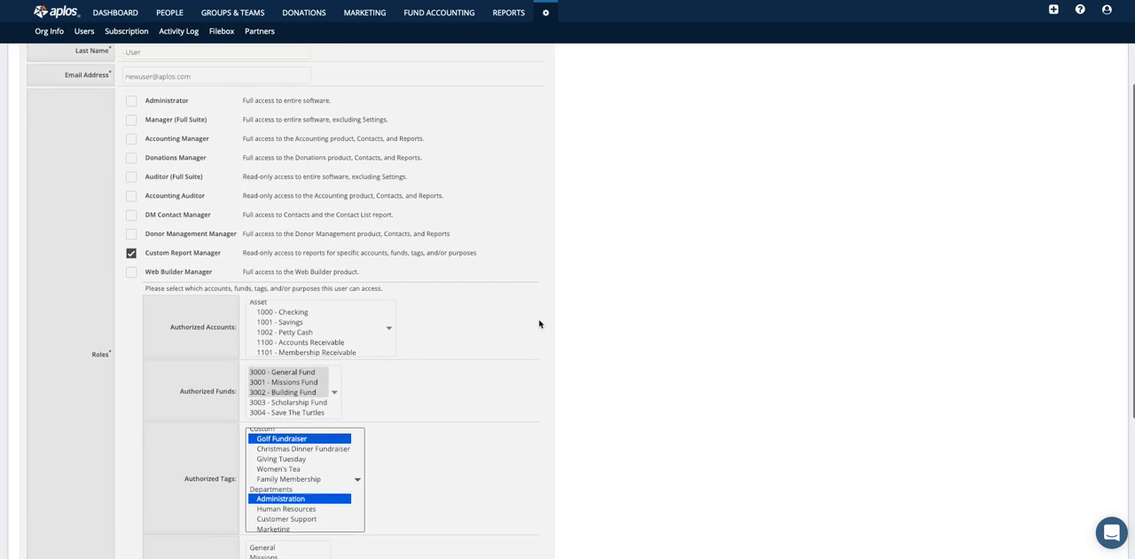
click(130, 146)
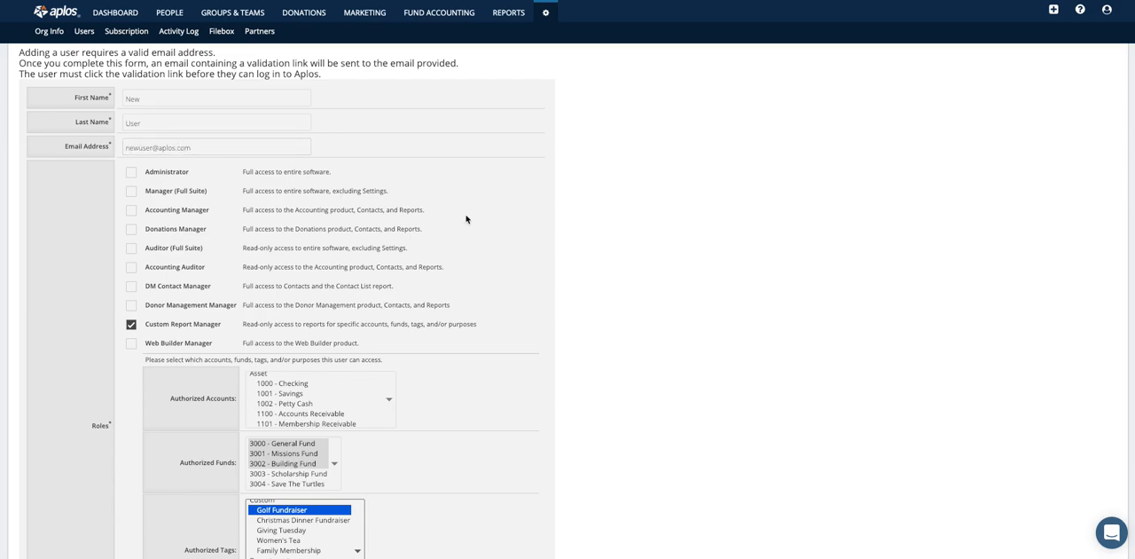
scroll(494, 223, down, 3)
scroll(494, 227, down, 2)
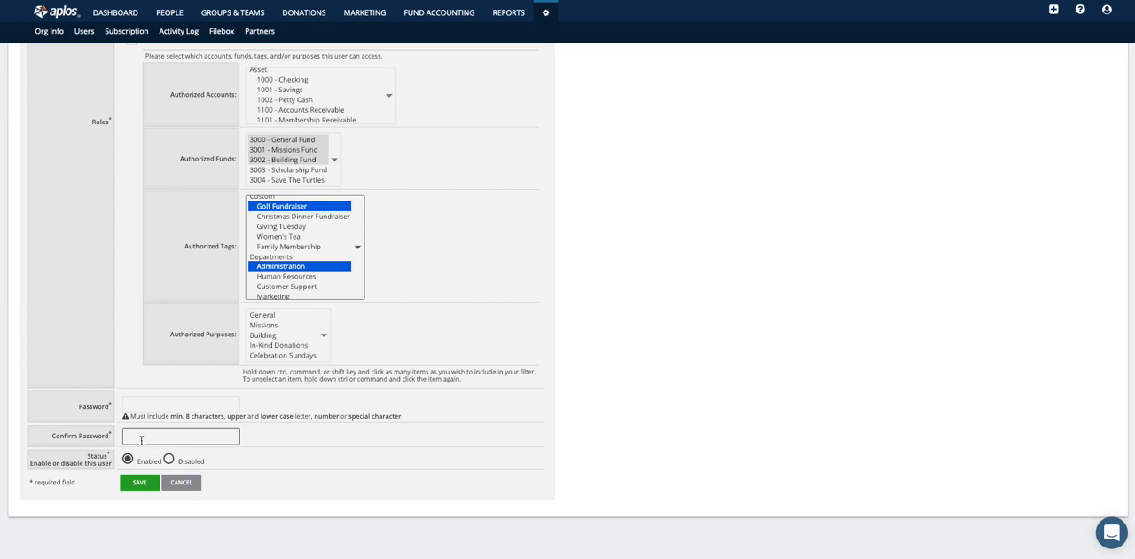
click(1107, 9)
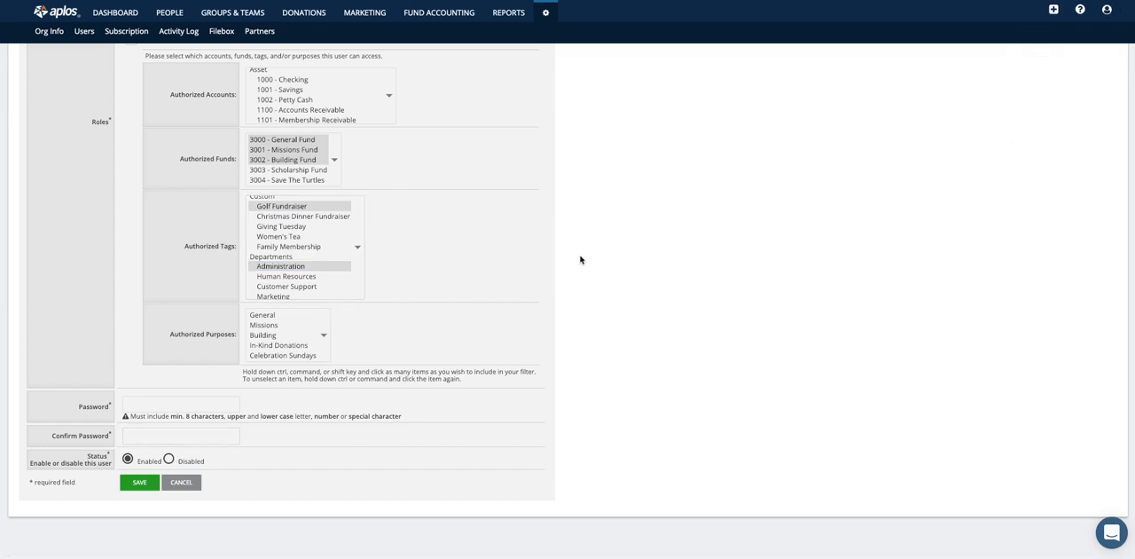
click(84, 33)
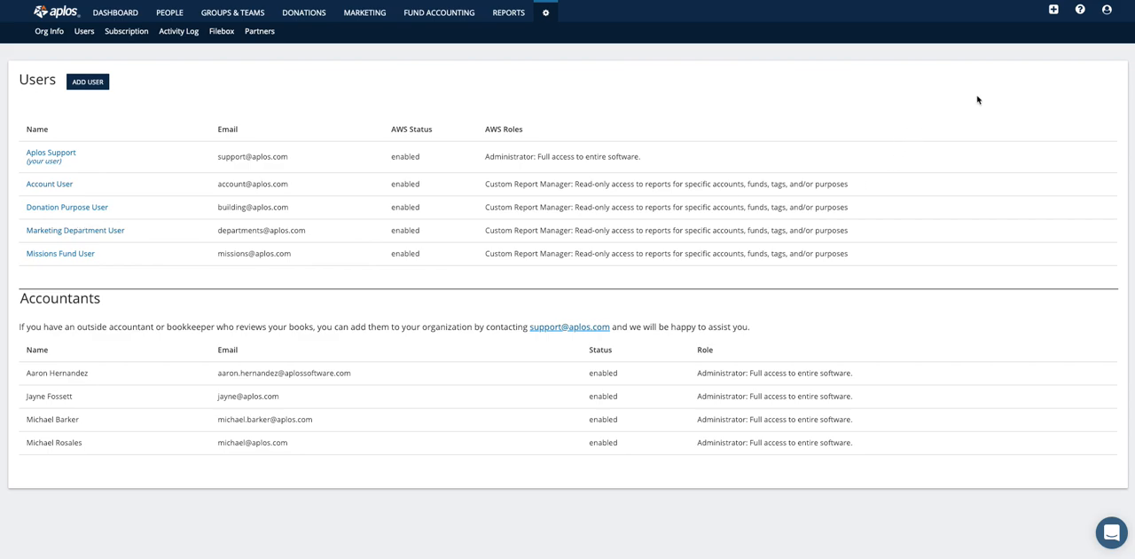
Log out and log back in with the e-mail of the custom report user restricted to specific accounts.
click(1106, 11)
click(1054, 29)
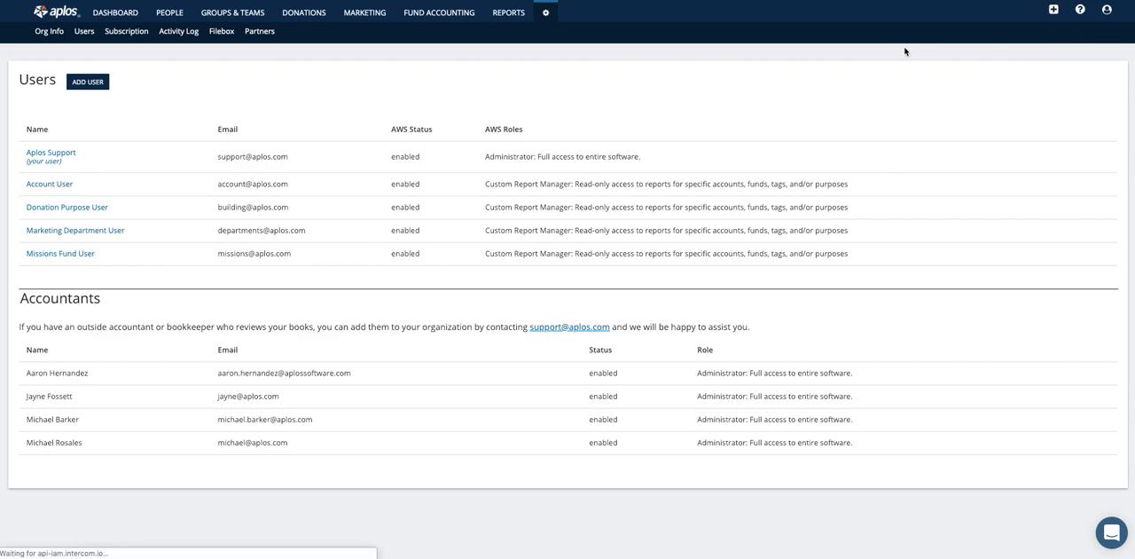
drag(504, 190, 459, 190)
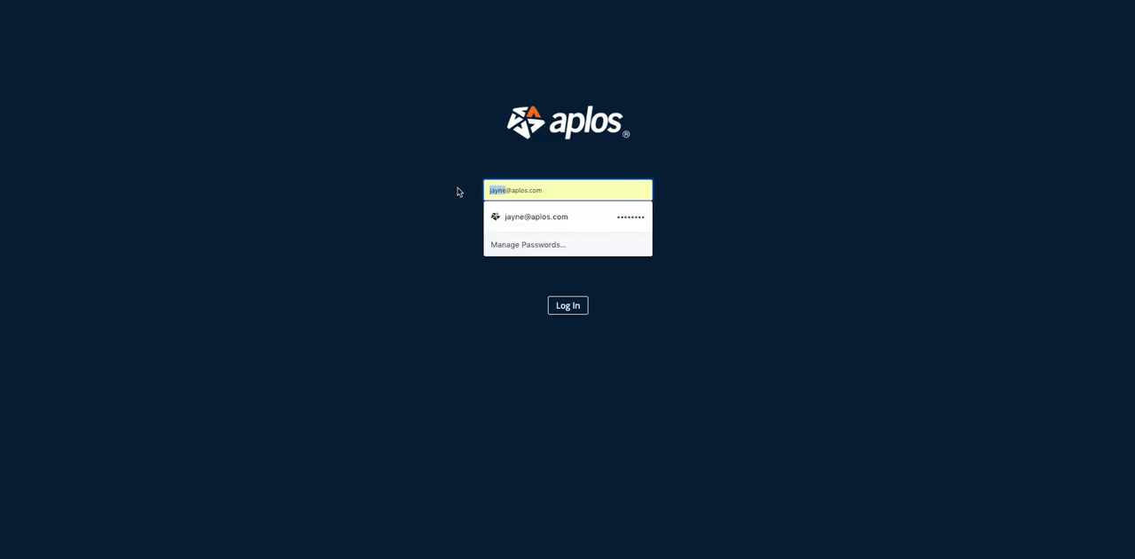
key(BackSpace)
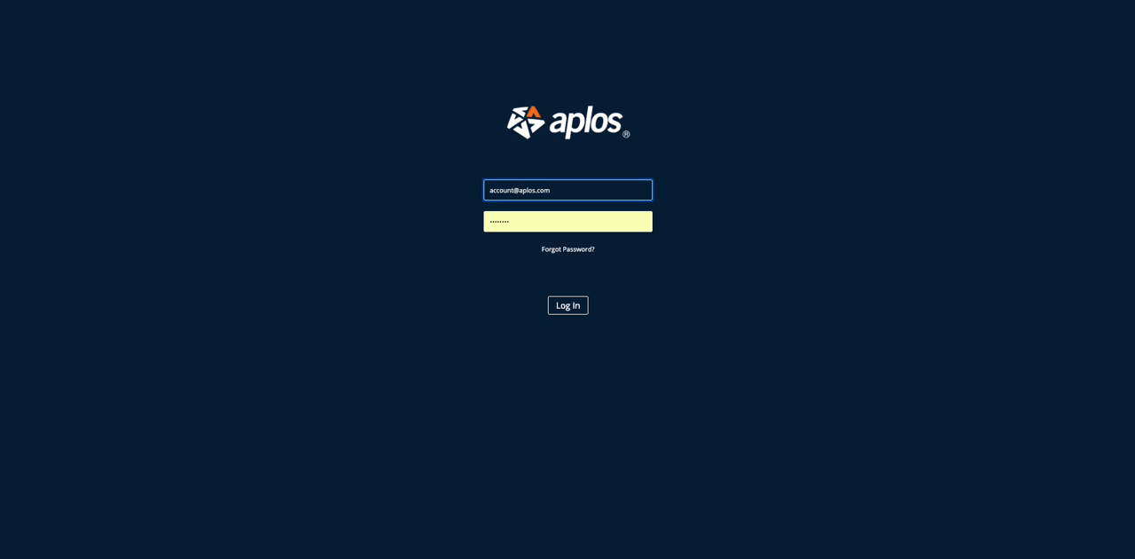
key(Return)
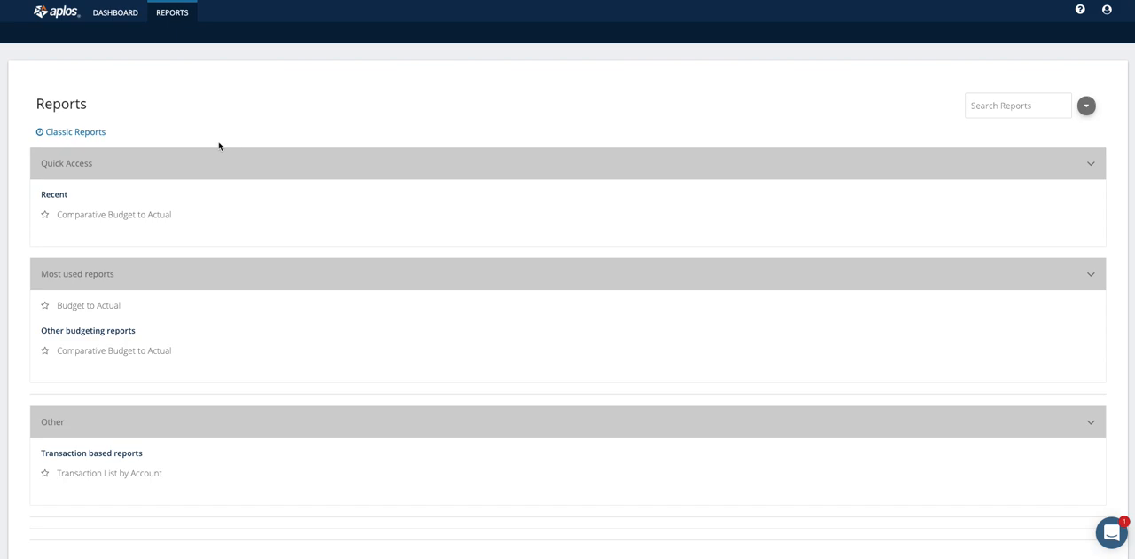
Open the Comparative Budget to Actual report and examine its layout options without changing them.
scroll(219, 145, down, 1)
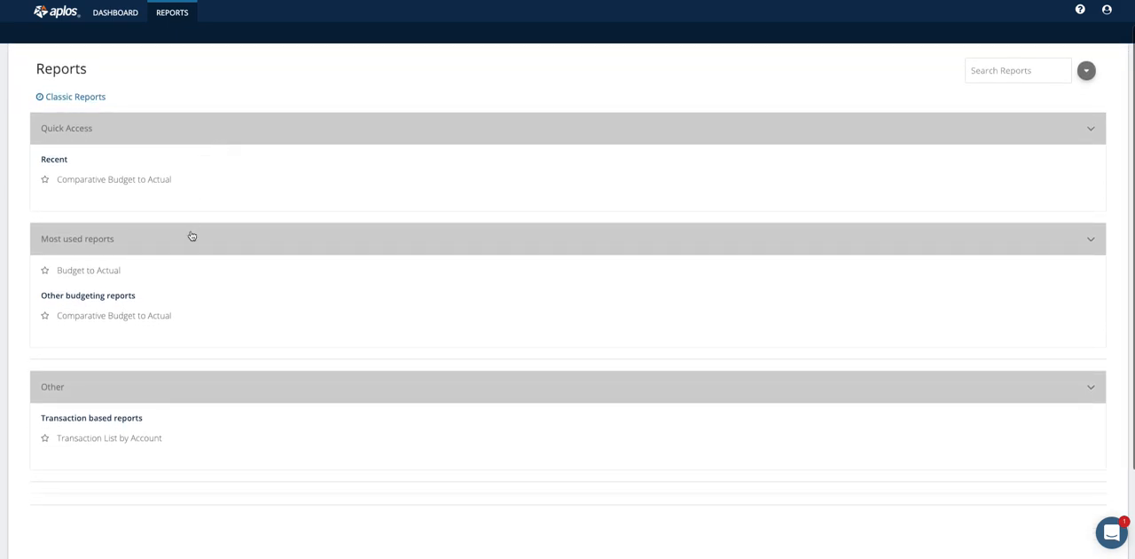
click(93, 182)
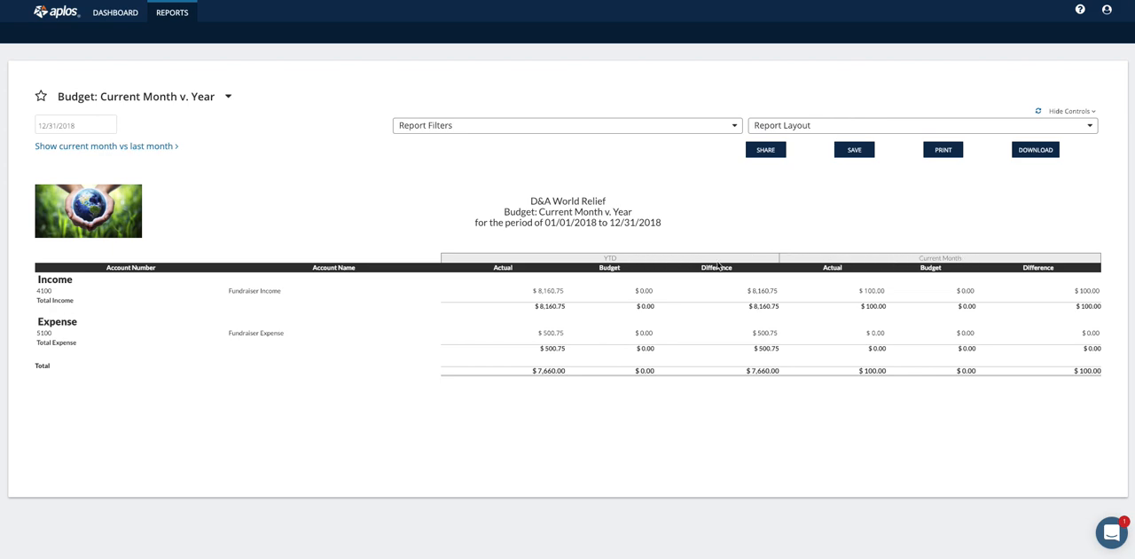
click(826, 130)
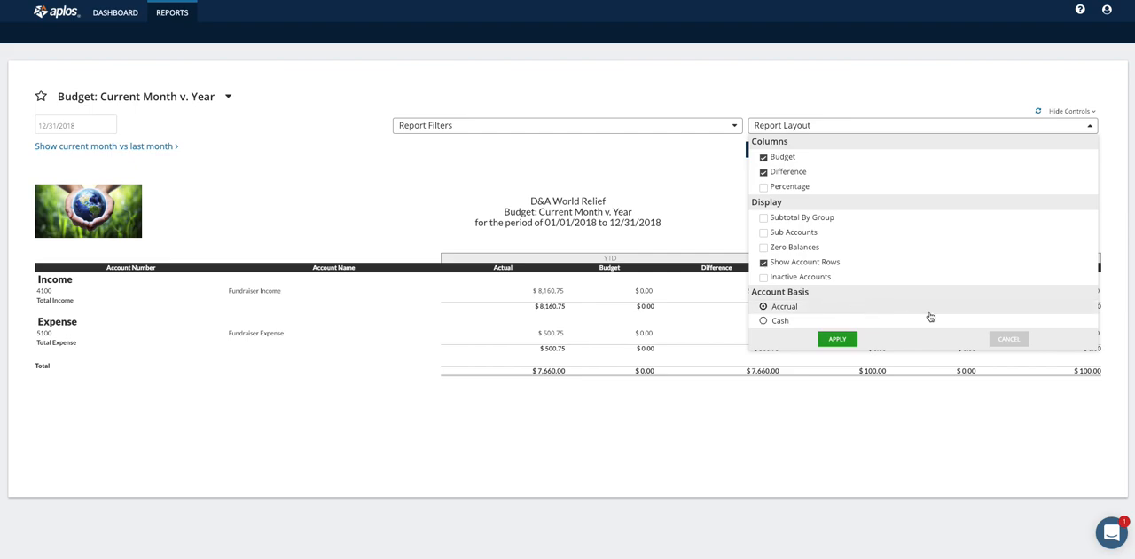
click(1020, 338)
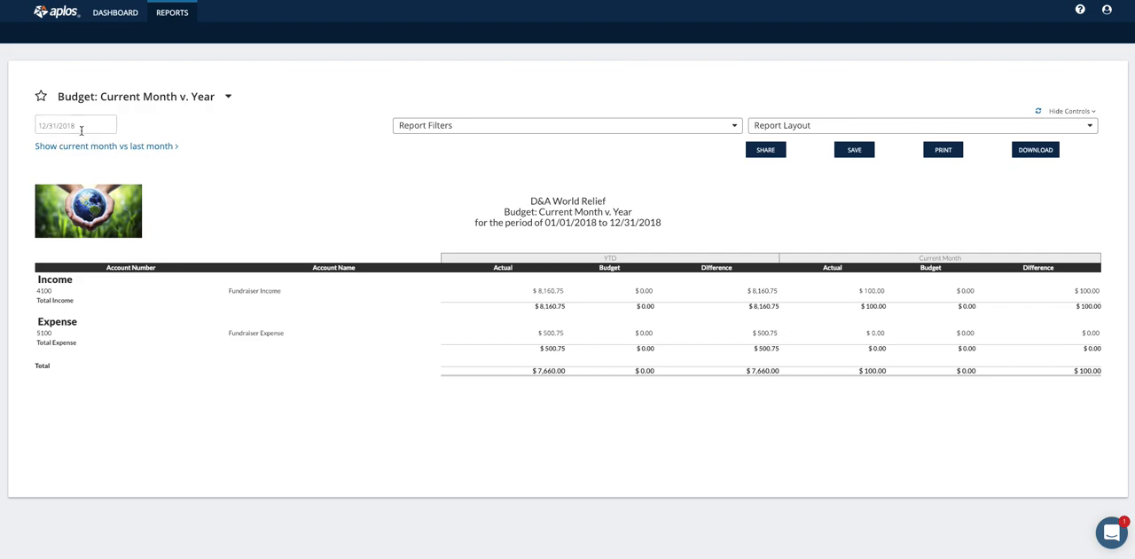
Open the Budget to Actual report from the reports list and look through its layout options without changing them.
click(172, 13)
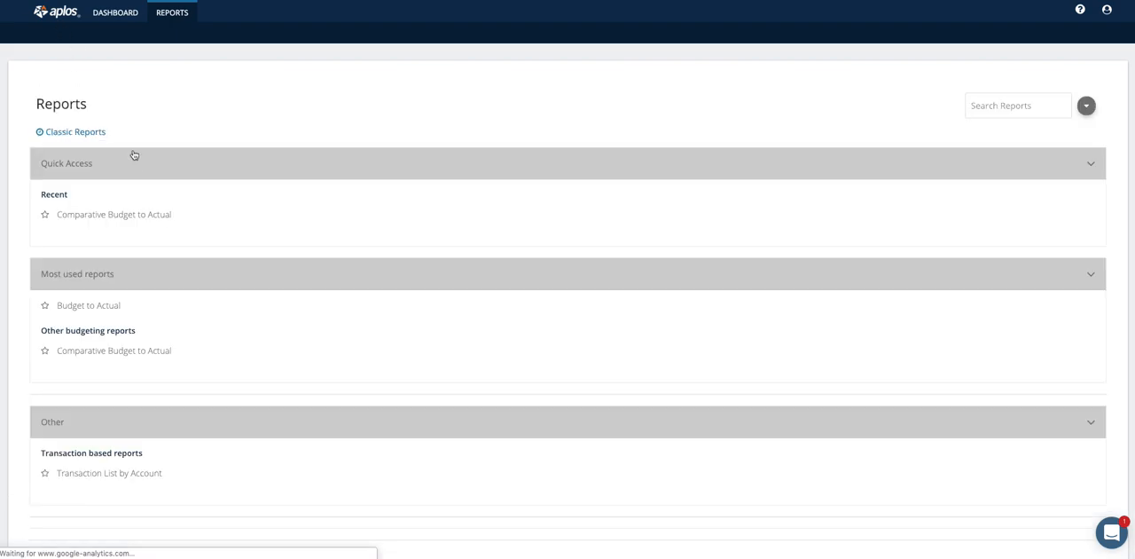
click(91, 306)
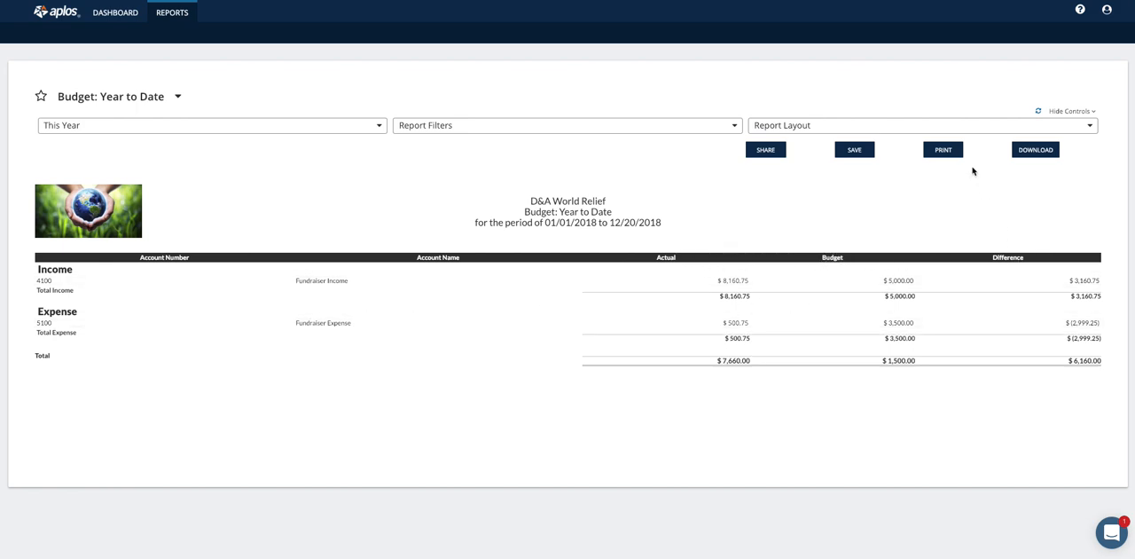
click(925, 129)
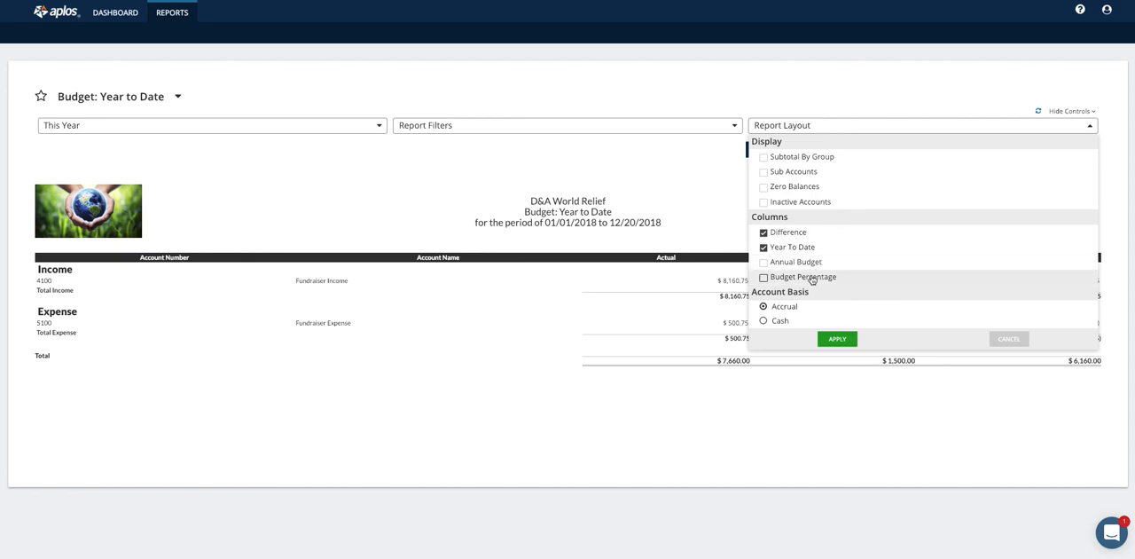
click(1007, 340)
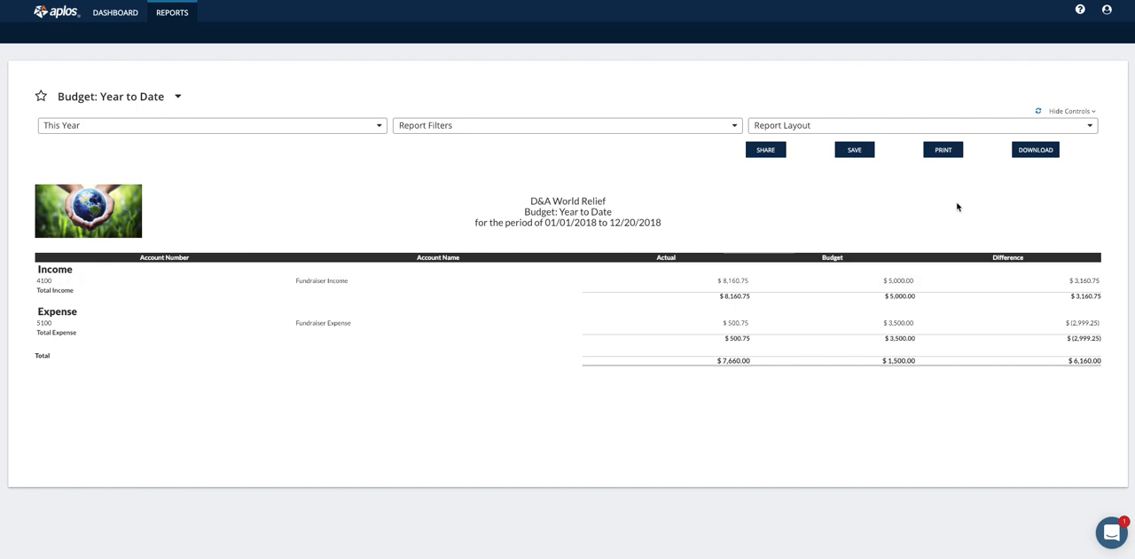
Add the Annual Budget column to the Budget: Year to Date report and return to the reports list.
click(880, 127)
click(789, 262)
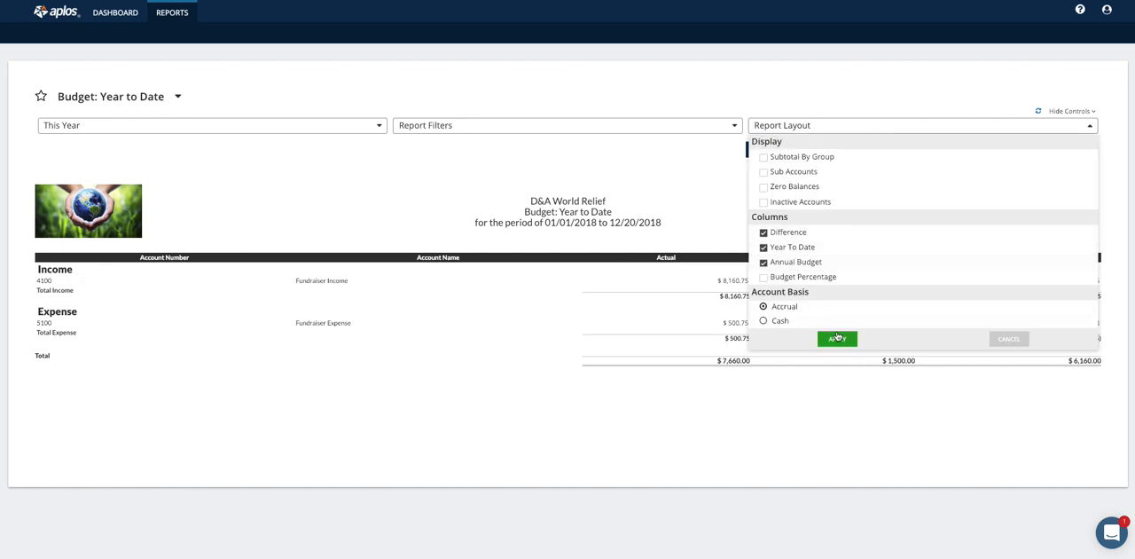
click(837, 338)
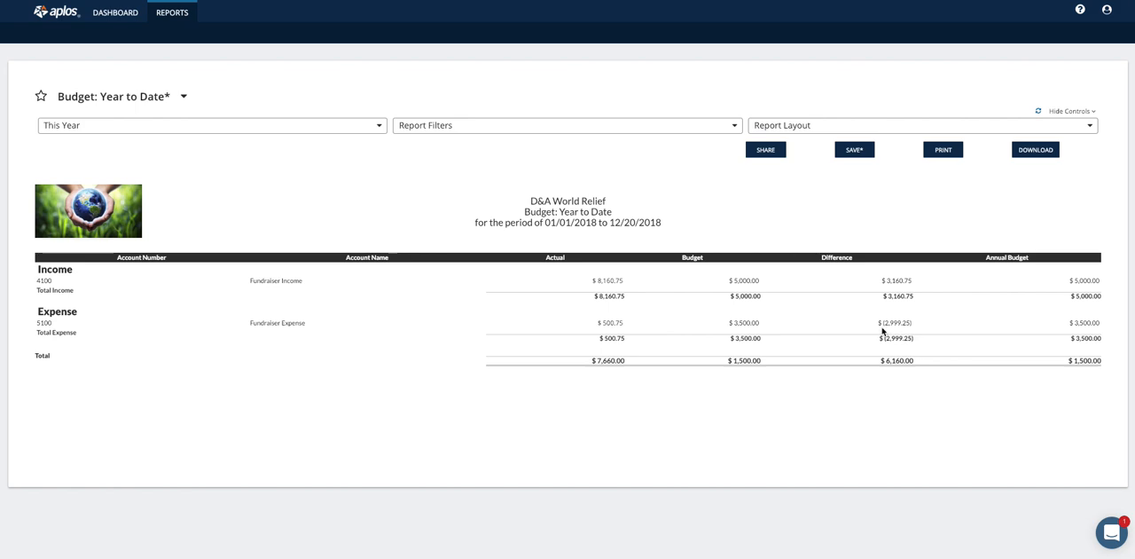
click(173, 10)
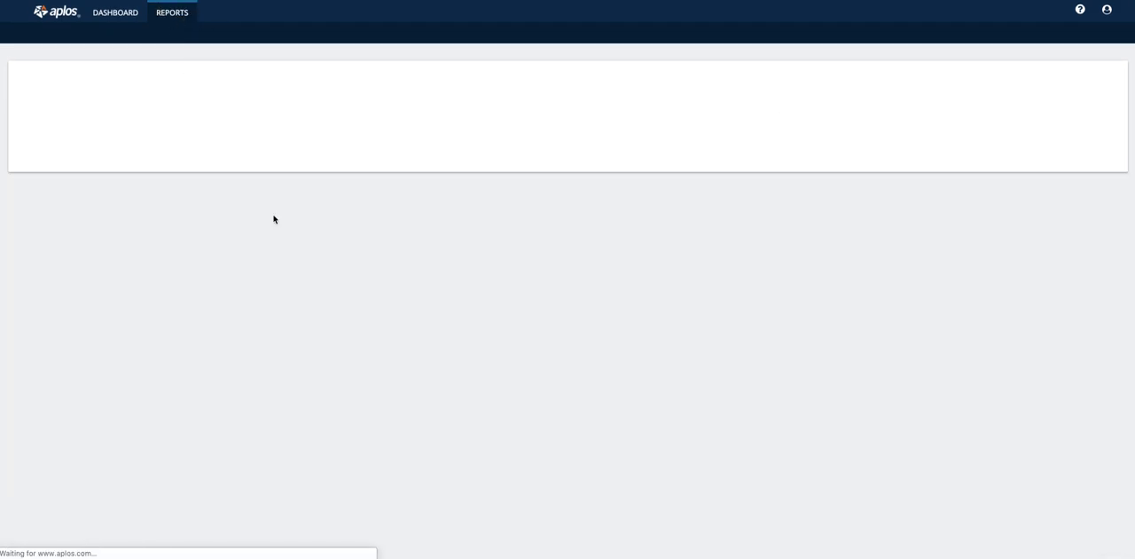
Open the Transaction List by Account report and look through its date range and layout options without changing them.
scroll(257, 275, down, 2)
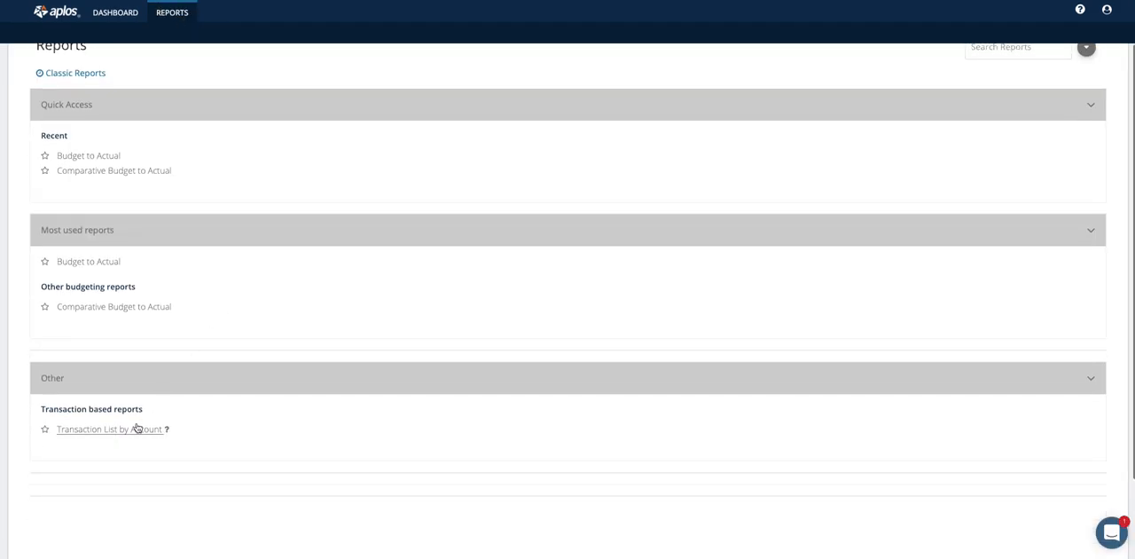
click(133, 428)
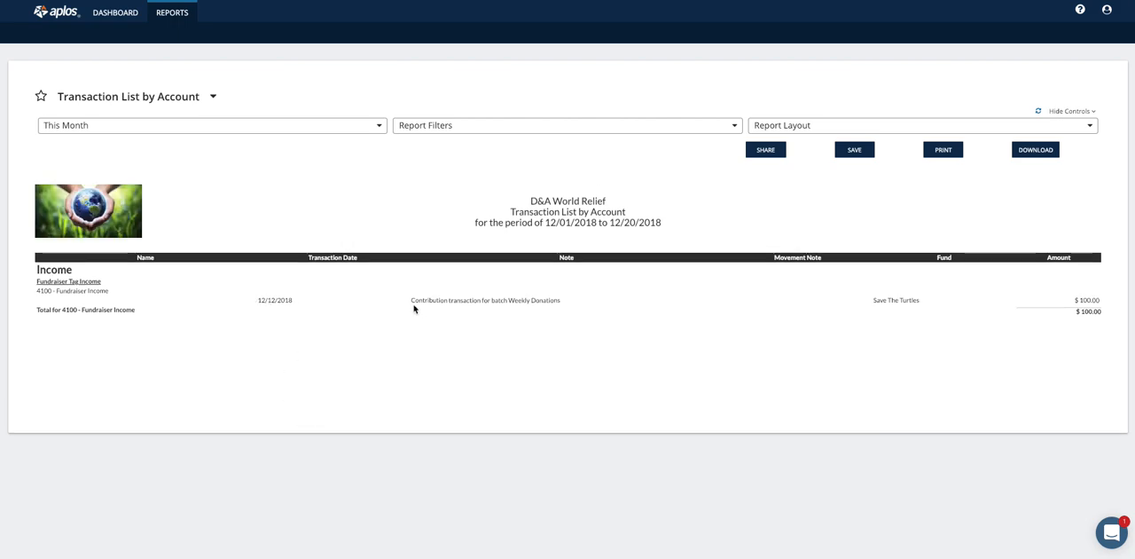
click(225, 132)
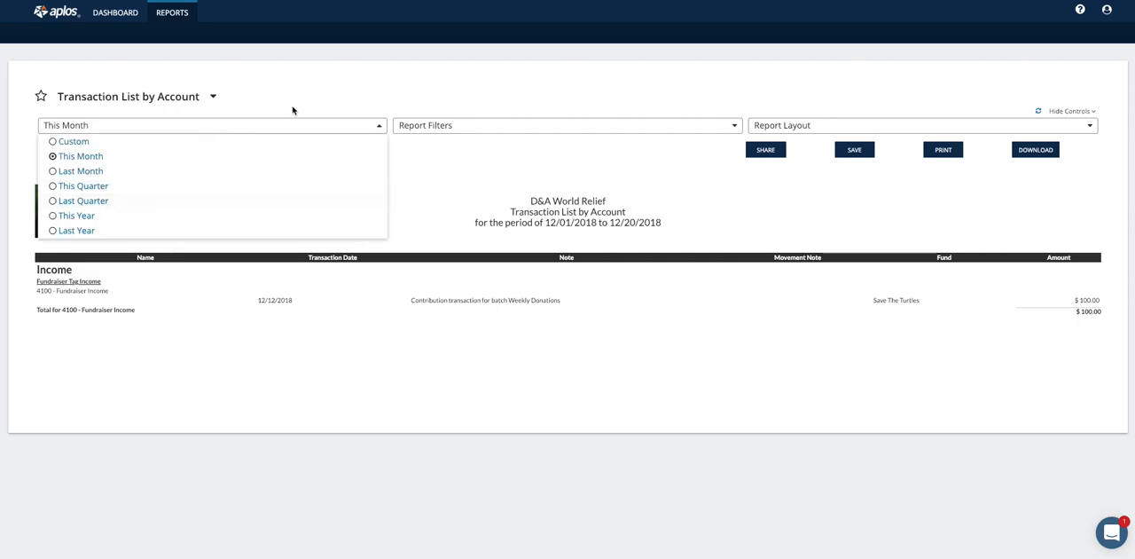
click(506, 104)
click(786, 129)
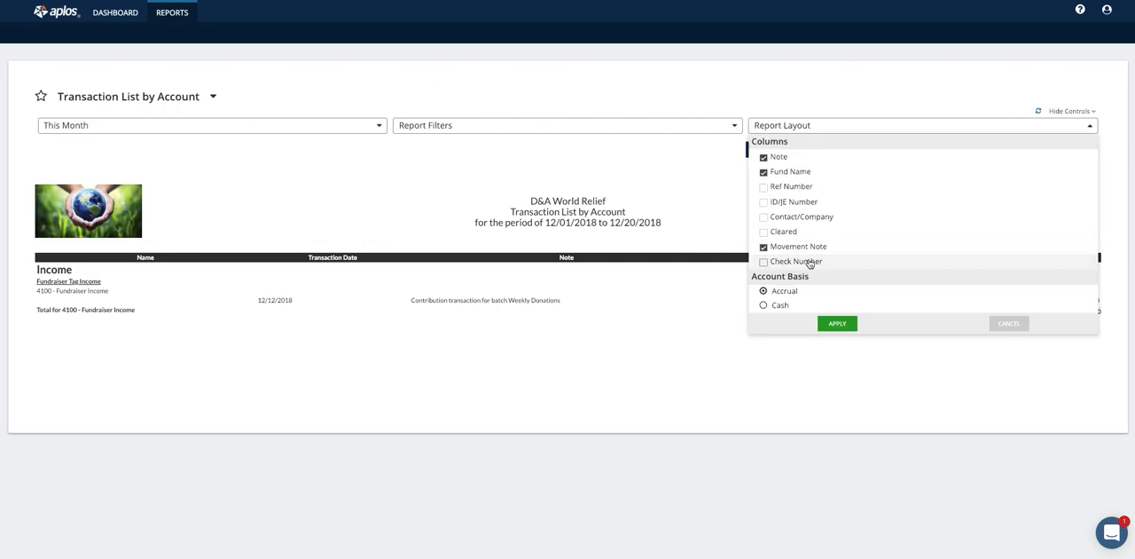
click(1007, 323)
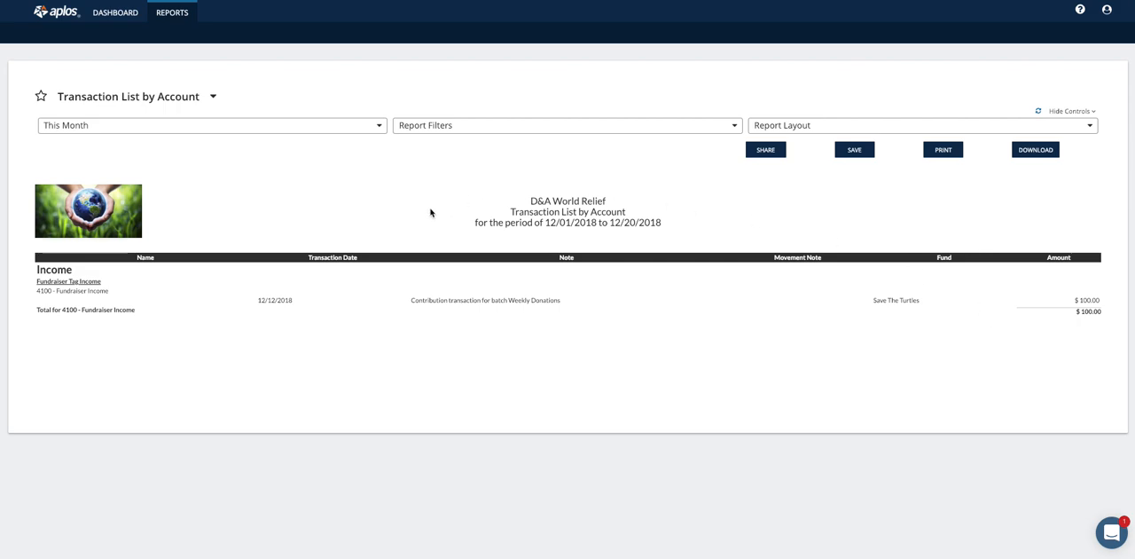
Return to the dashboard, log out and log back in with the building user's e-mail, declining to save the password.
click(120, 15)
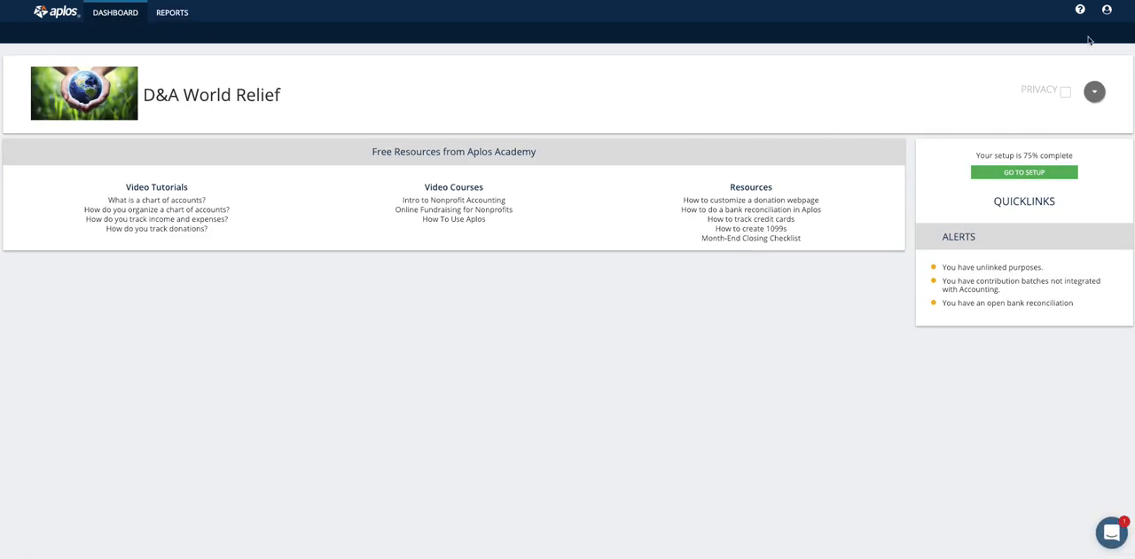
click(1107, 10)
click(1064, 29)
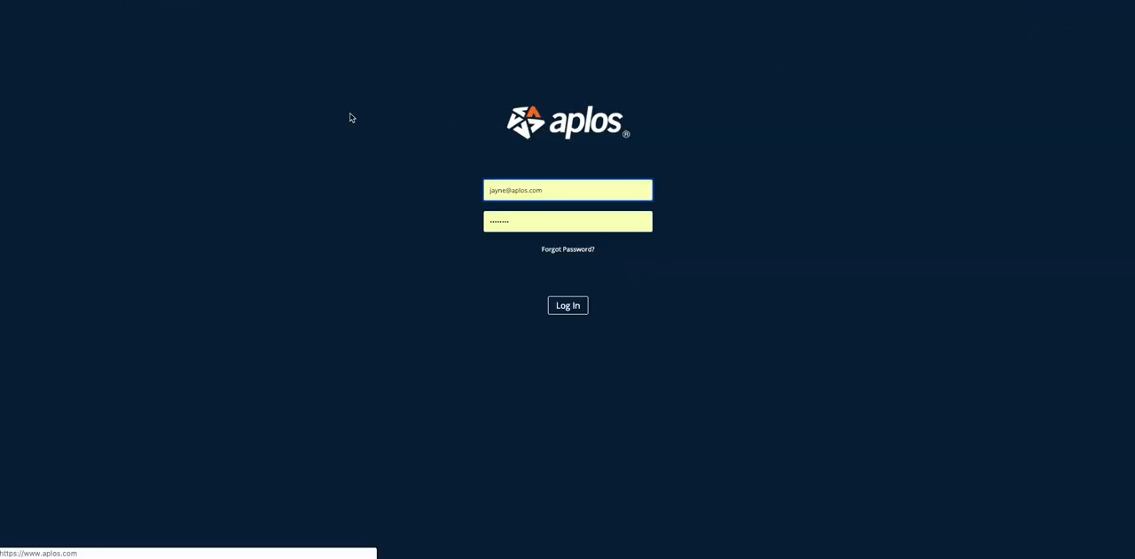
double_click(506, 192)
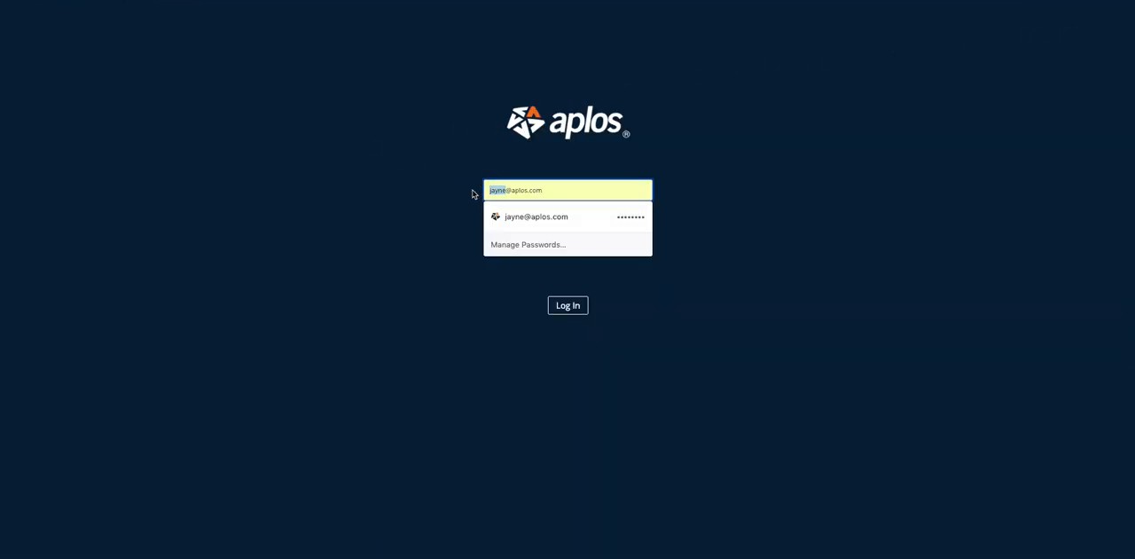
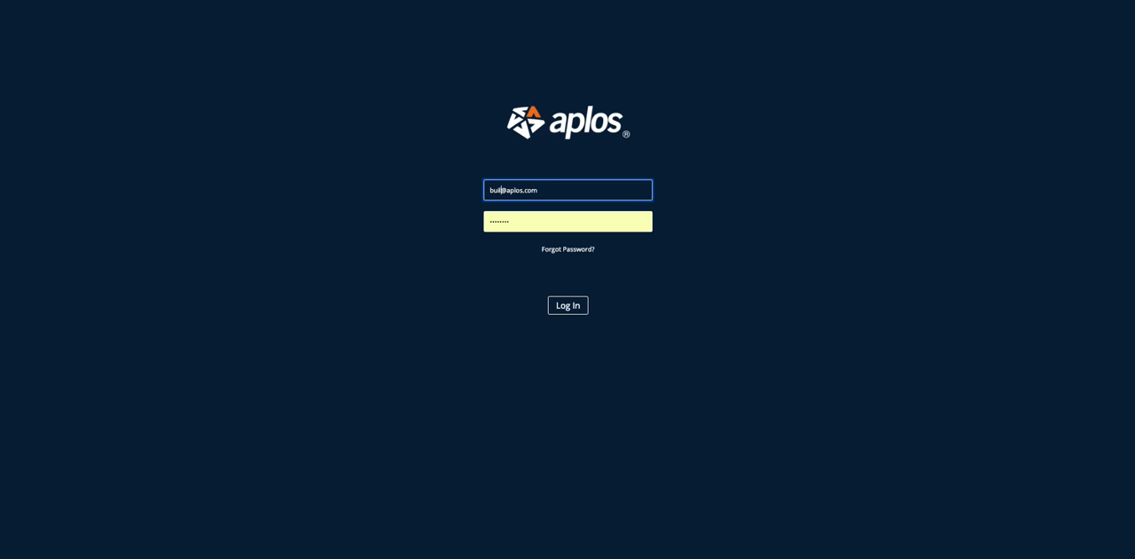
key(Return)
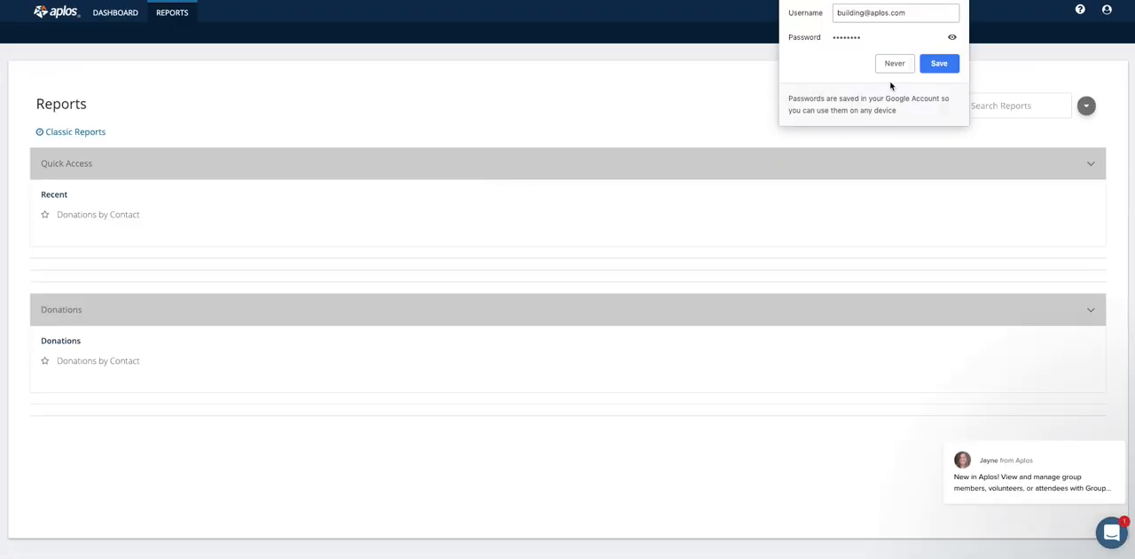
click(892, 69)
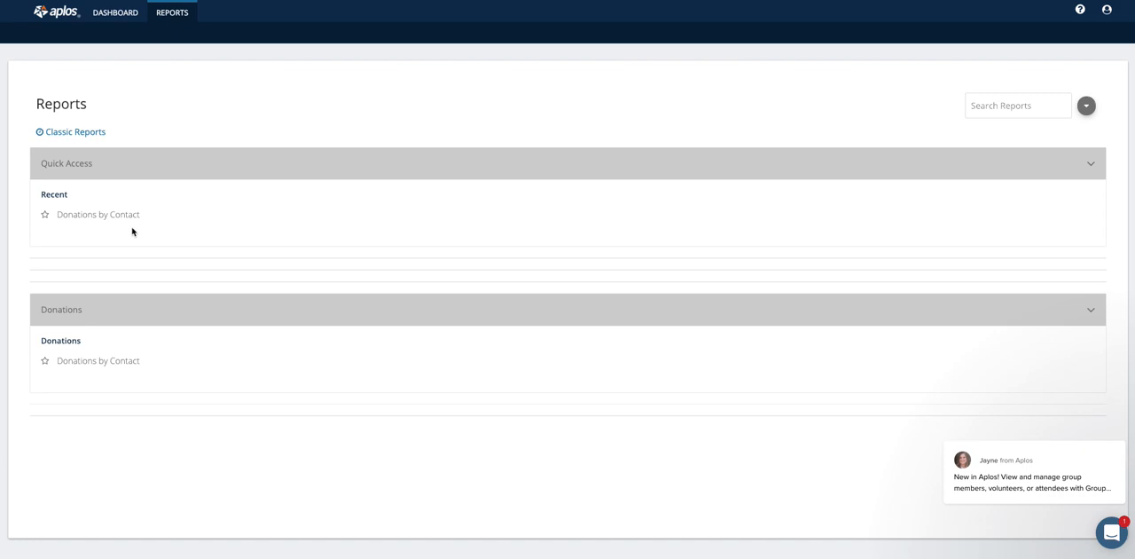
Open the Donations by Contact report, dismiss the chat message and examine the report's filter and layout options without changing them.
click(89, 216)
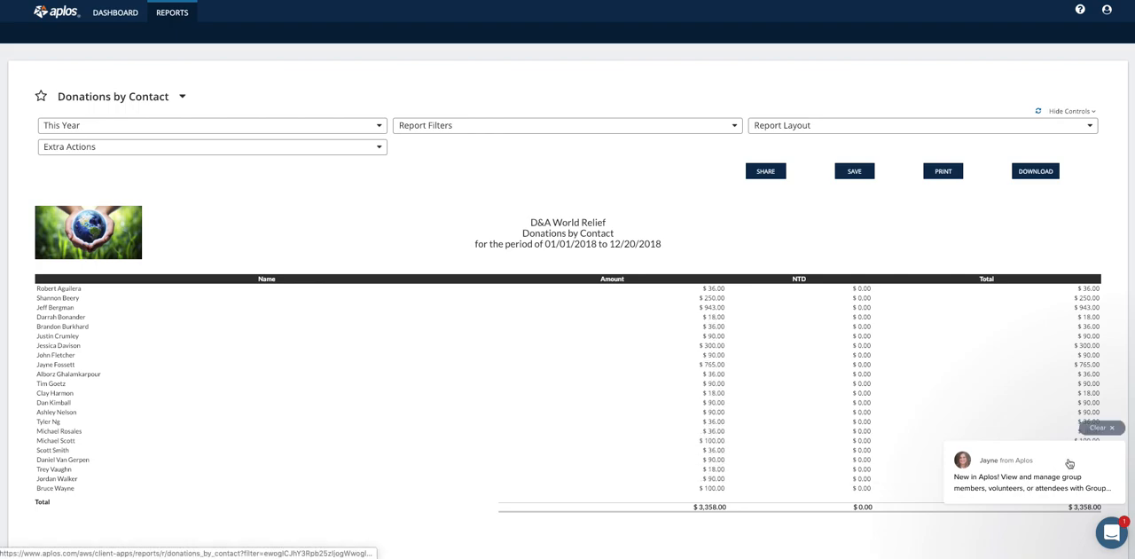
click(1100, 426)
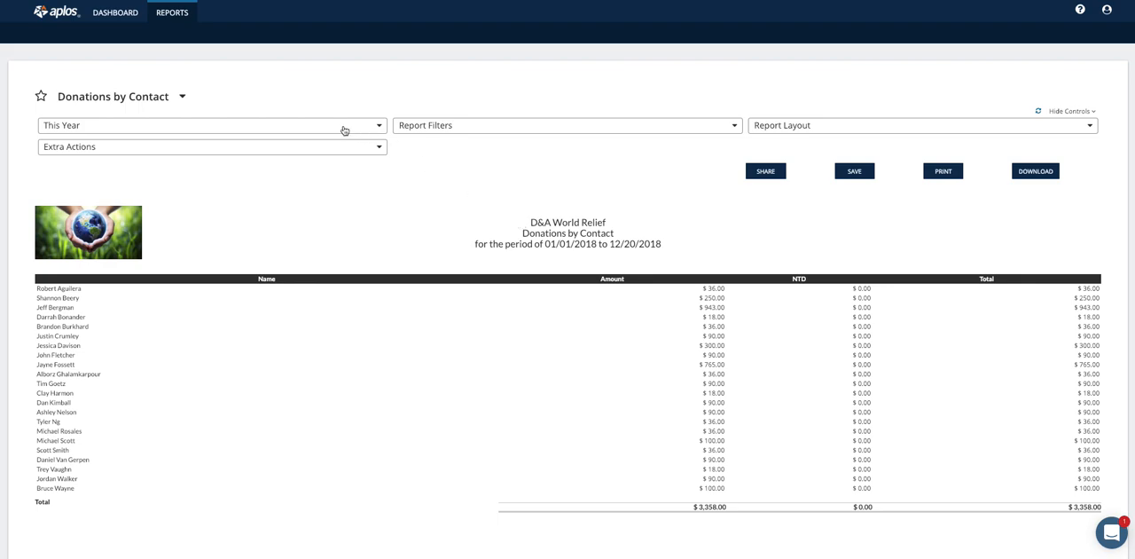
click(685, 125)
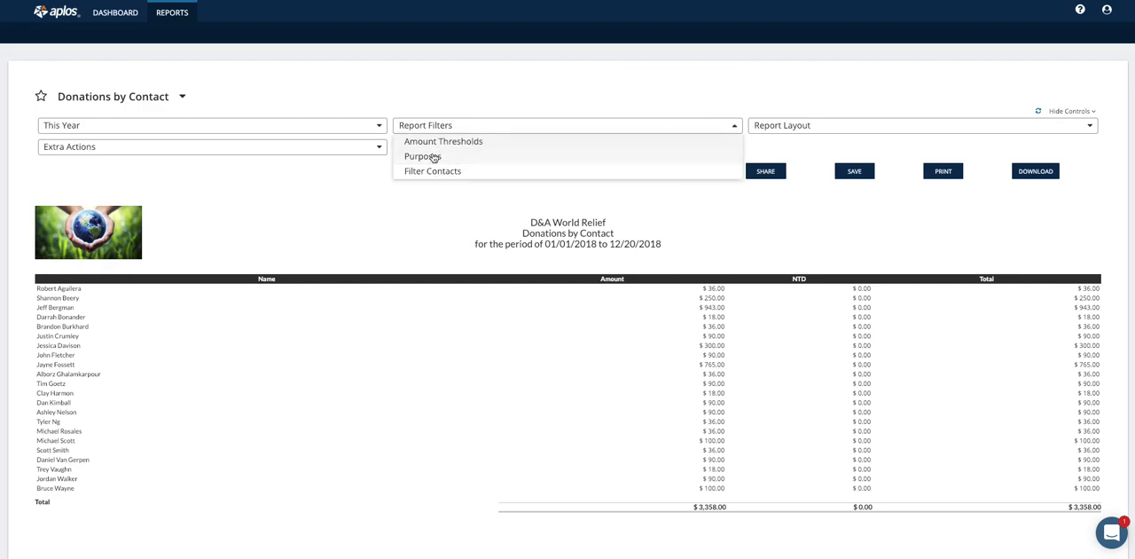
click(801, 127)
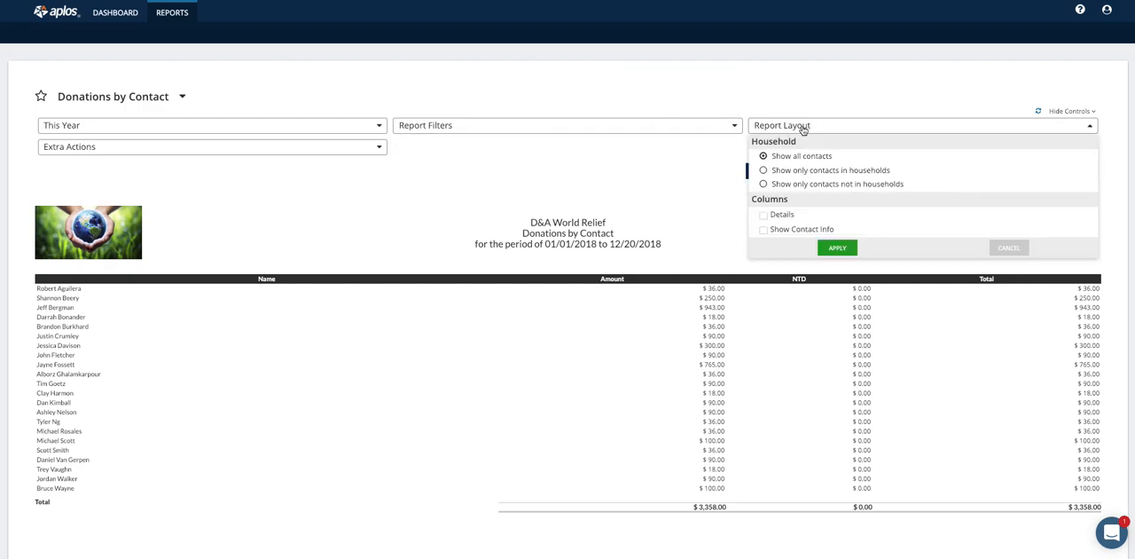
click(725, 94)
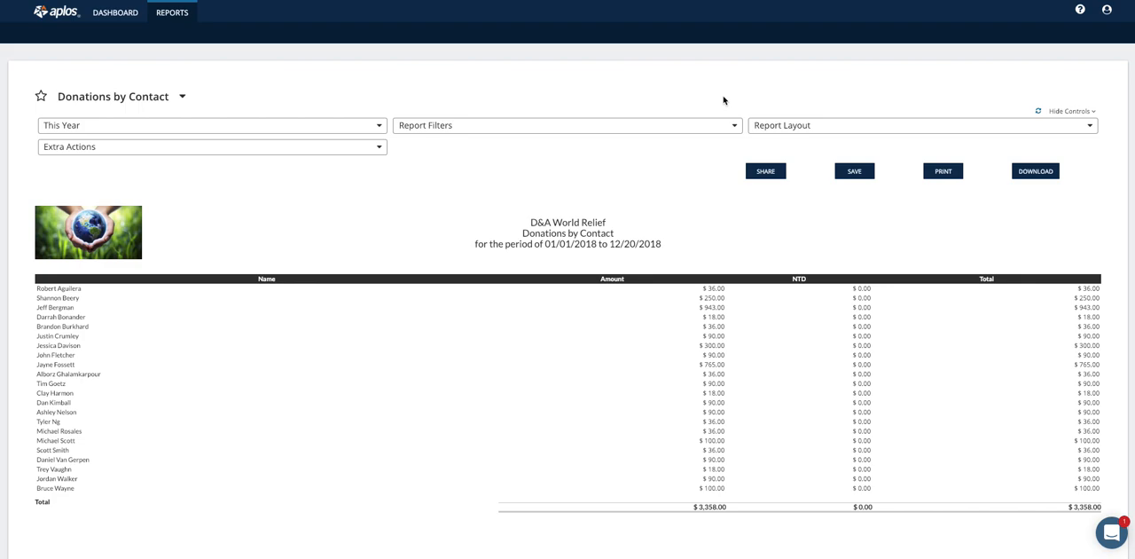
Log out and log back in with the e-mail of the departments custom report user.
mouse_move(1106, 19)
click(1063, 31)
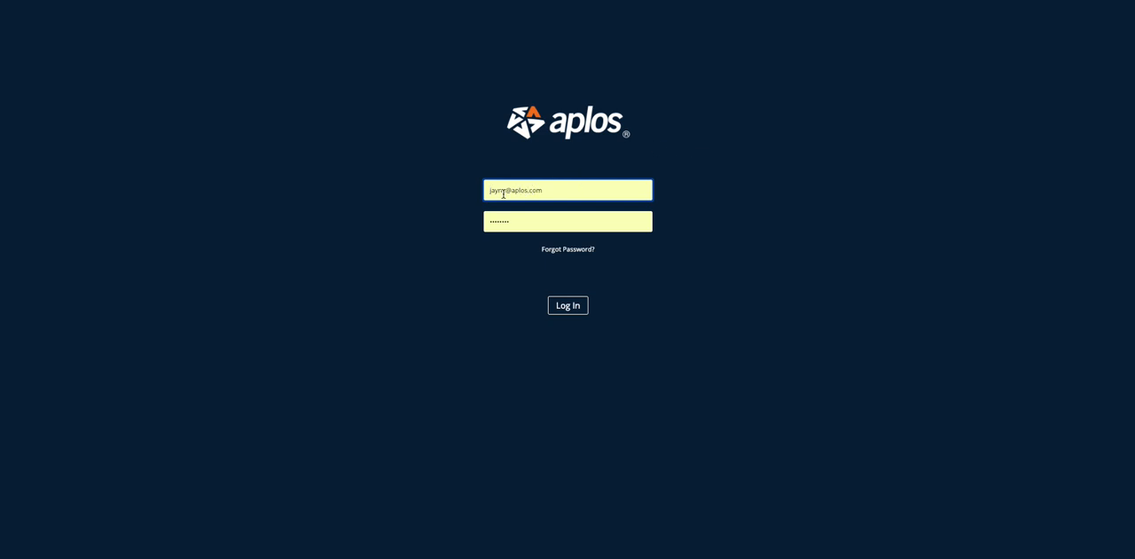
double_click(503, 193)
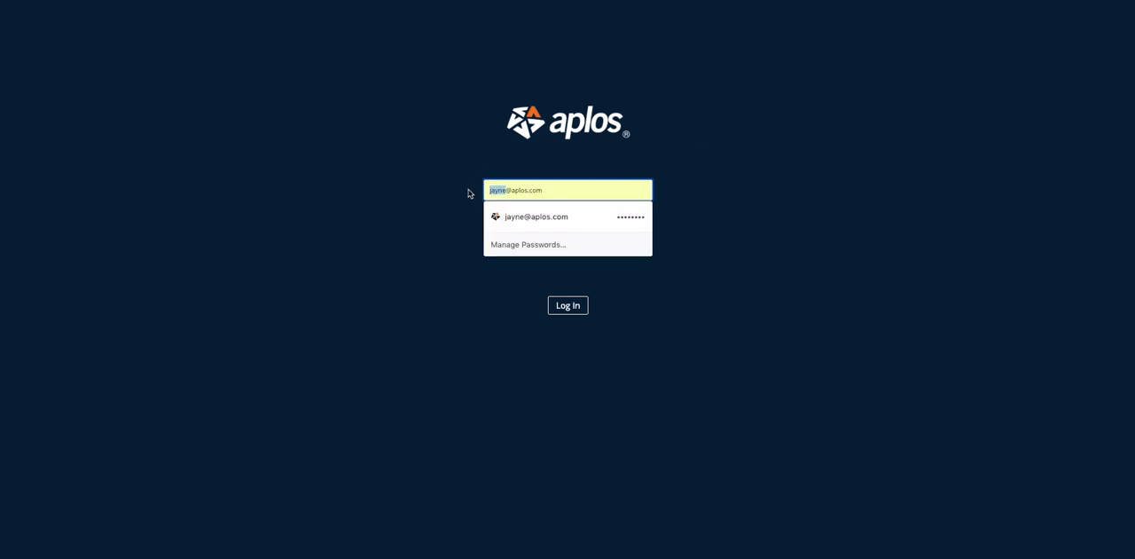
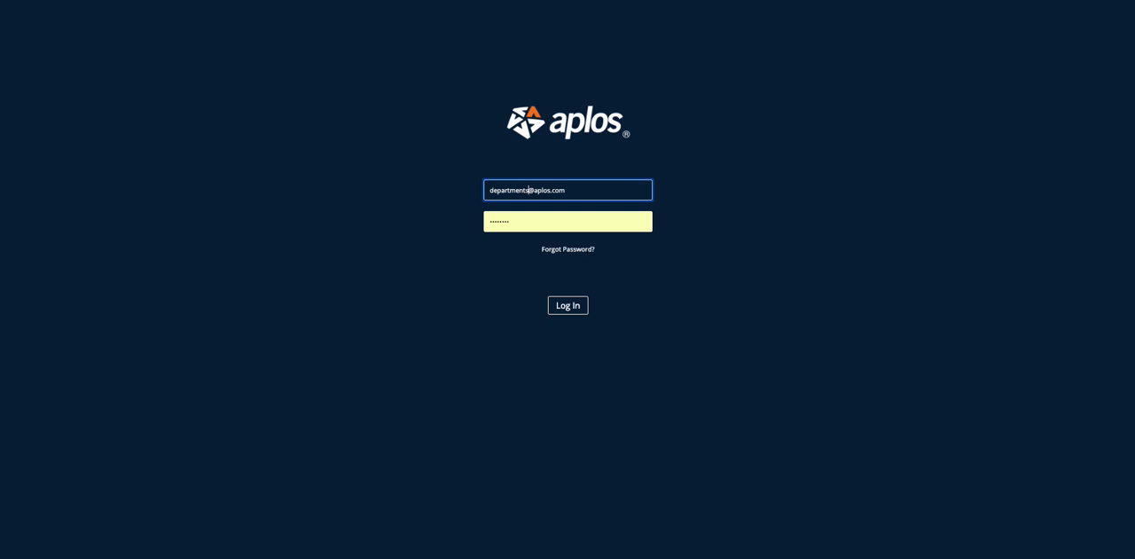
key(Return)
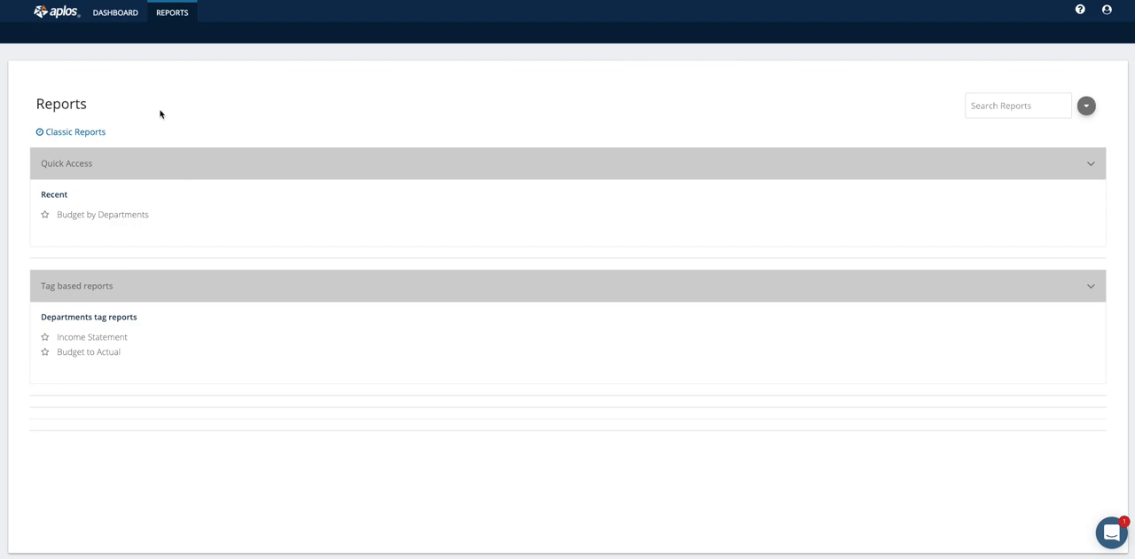
View this user's dashboard, return to the reports list and open the Departments tag Income Statement.
click(115, 12)
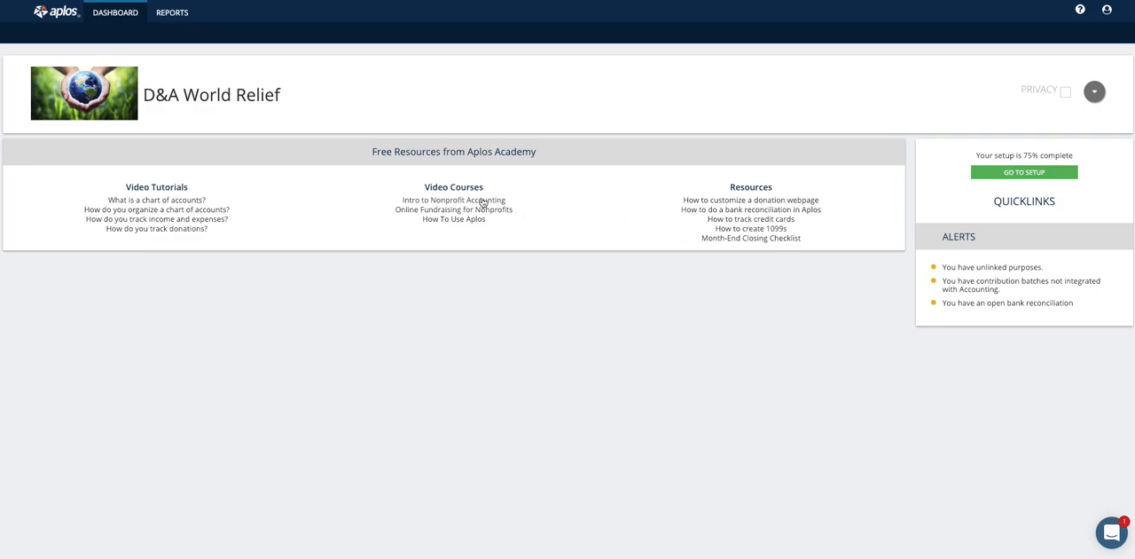
click(172, 14)
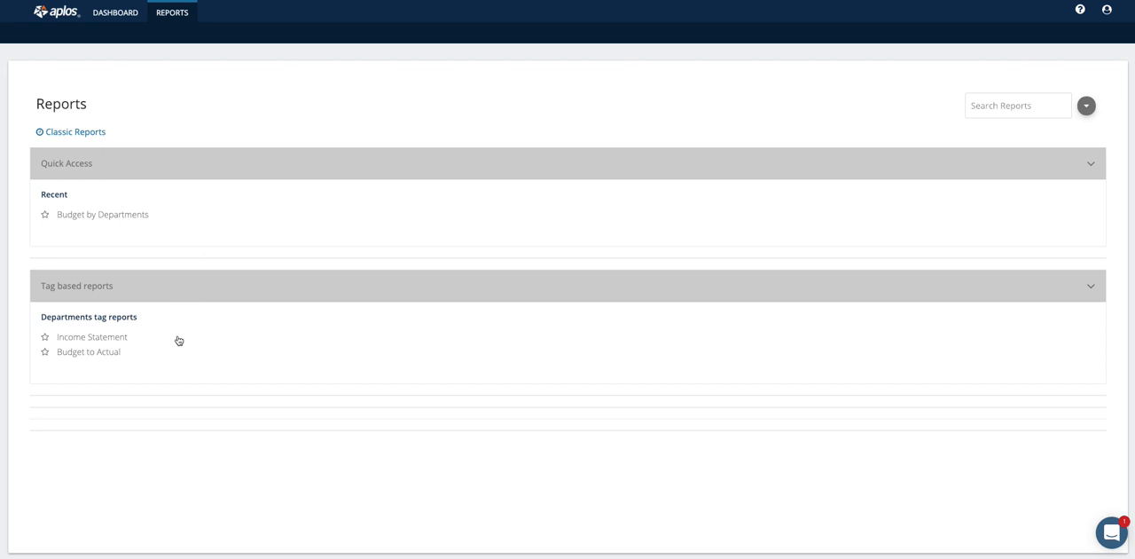
click(96, 342)
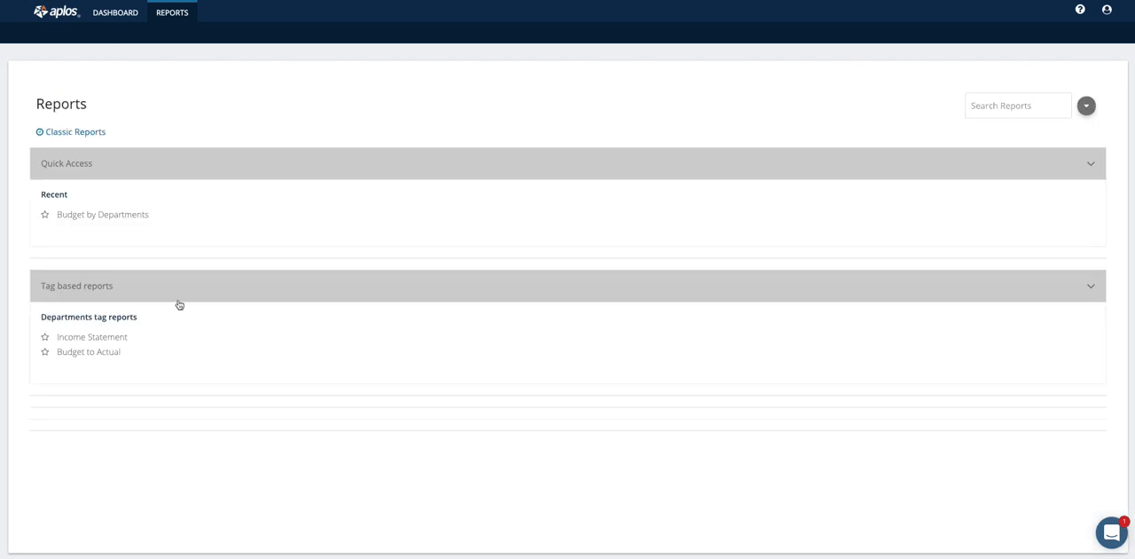
Open the Departments tag Budget to Actual report and add the Annual Budget and Budget Percentage columns.
click(94, 357)
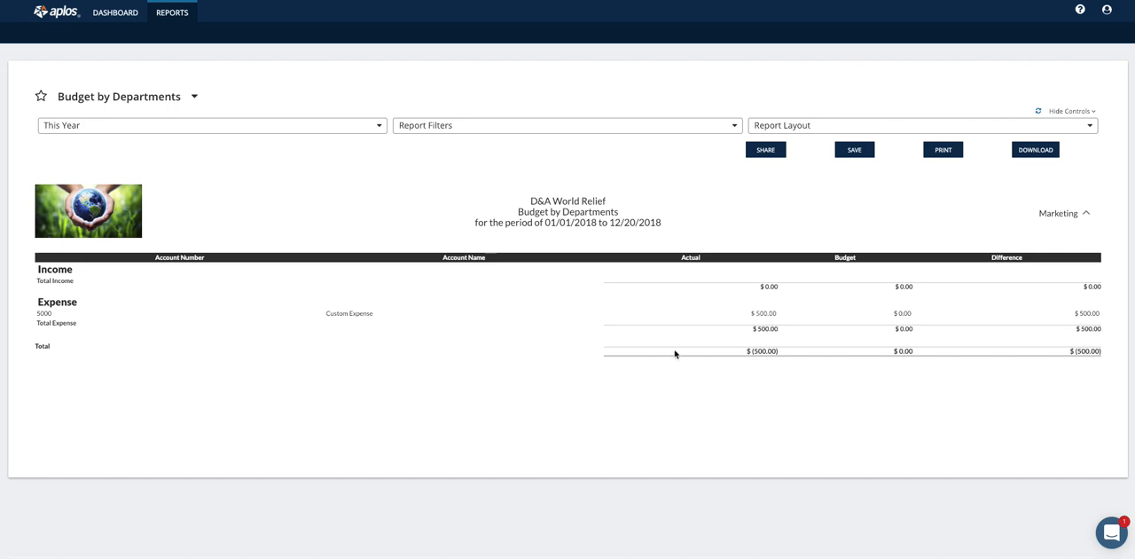
click(839, 126)
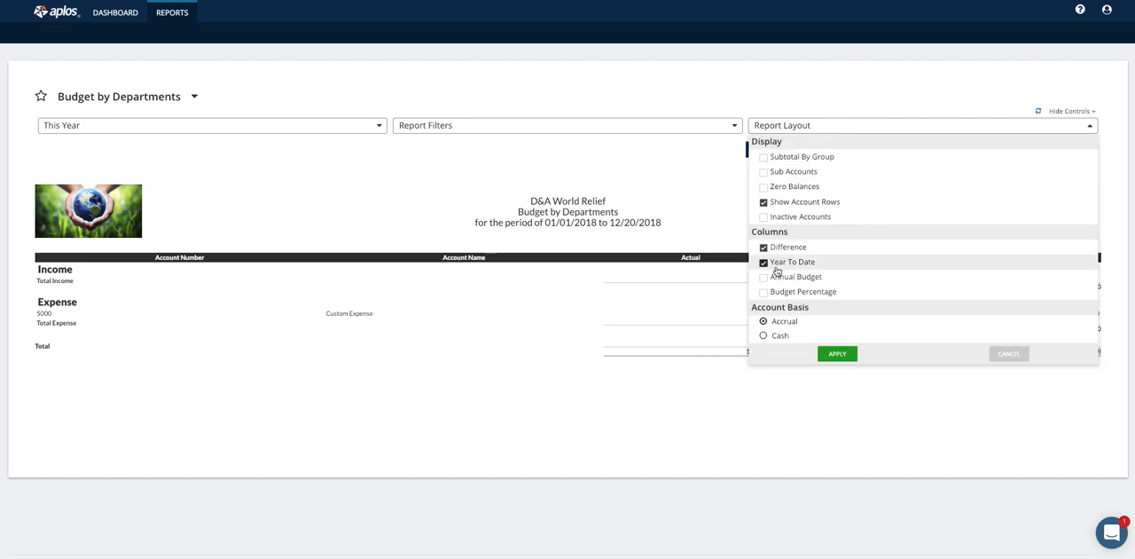
click(777, 278)
click(777, 292)
click(837, 354)
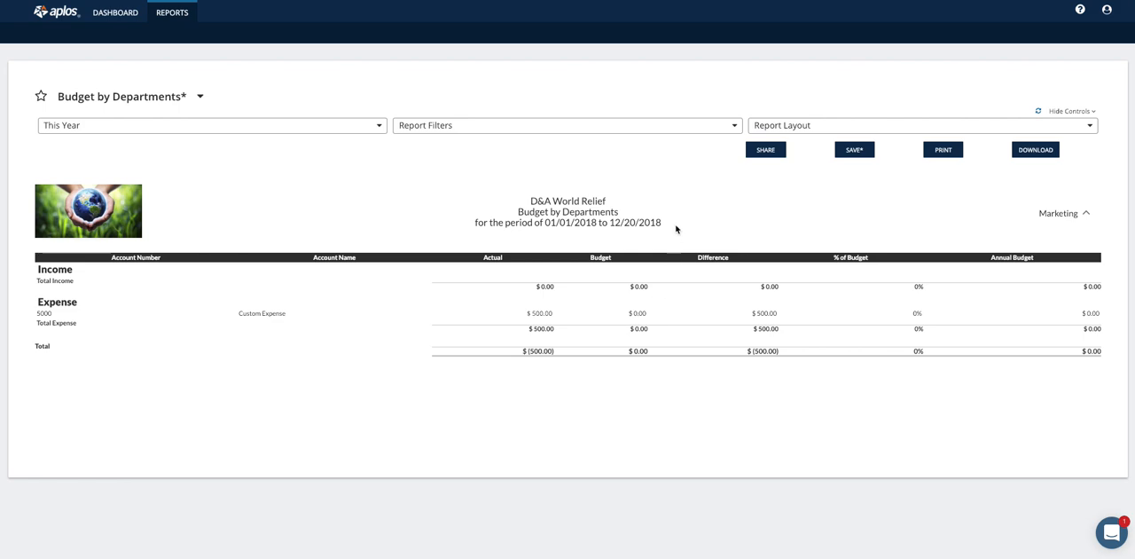
Review the layout and date range options of the Budget by Departments report without changing them.
click(810, 128)
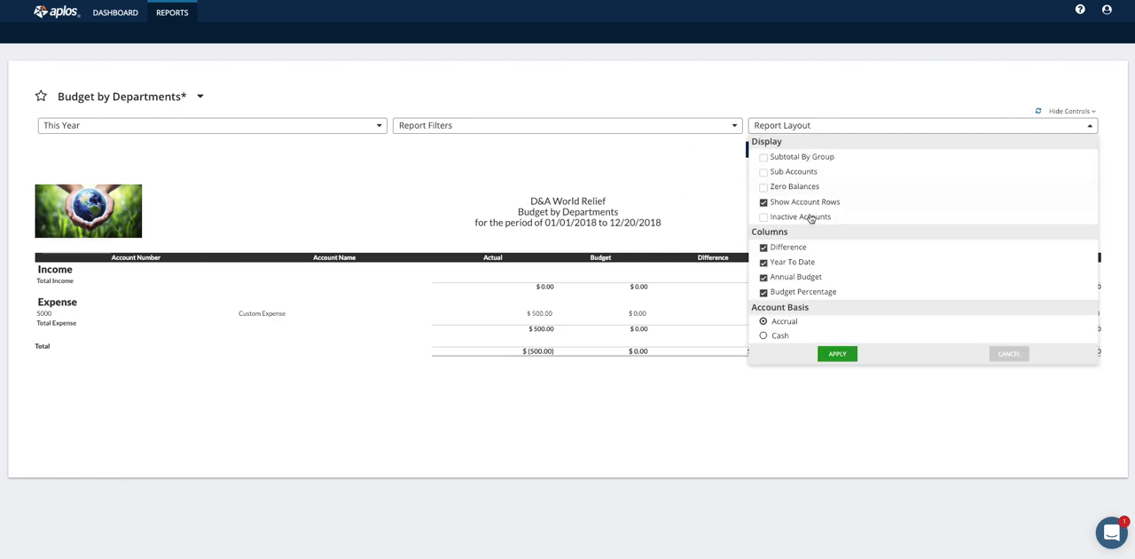
click(1009, 355)
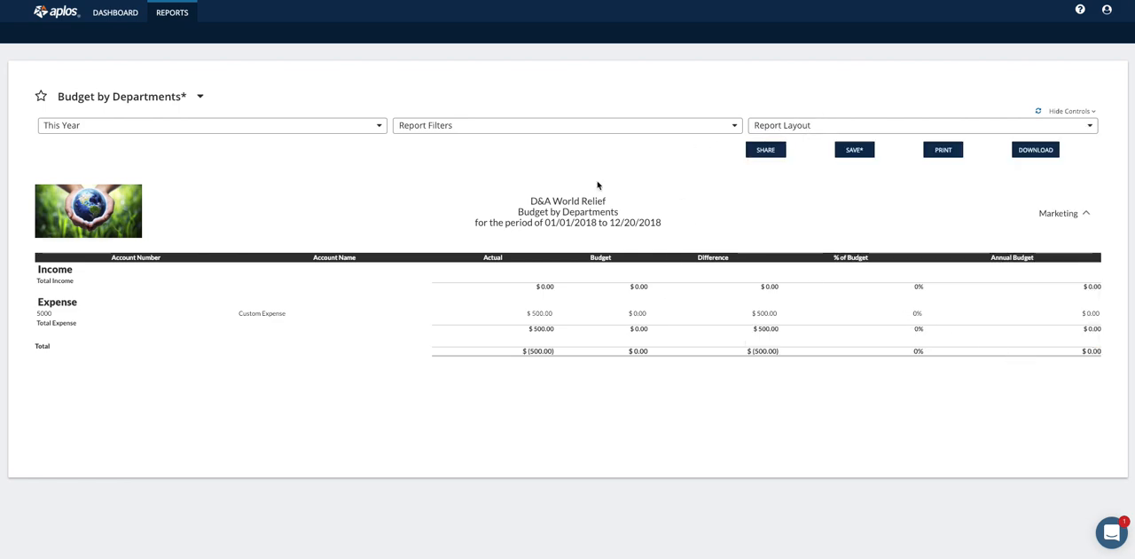
click(293, 129)
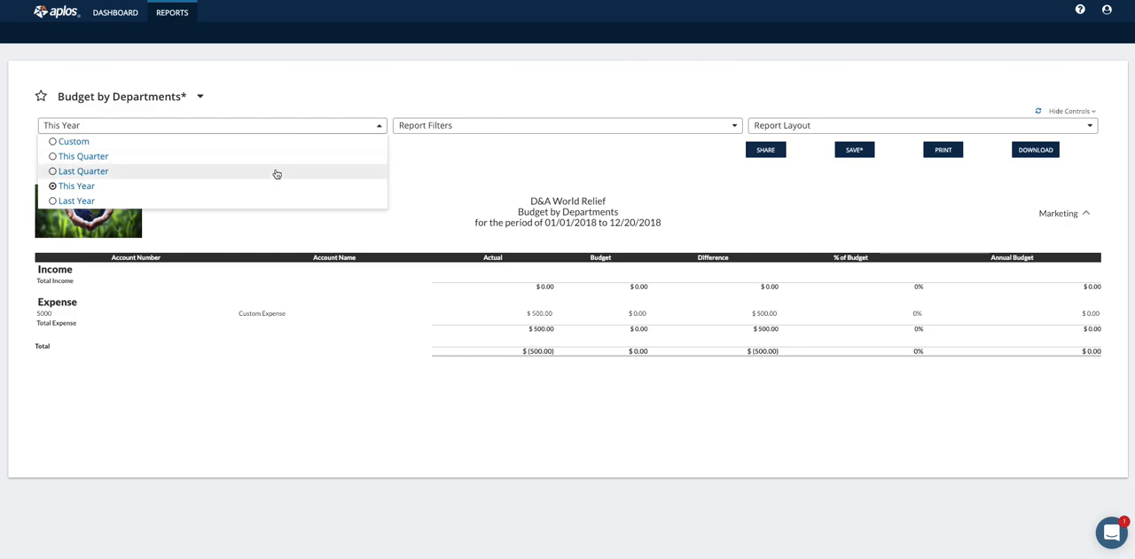
click(530, 95)
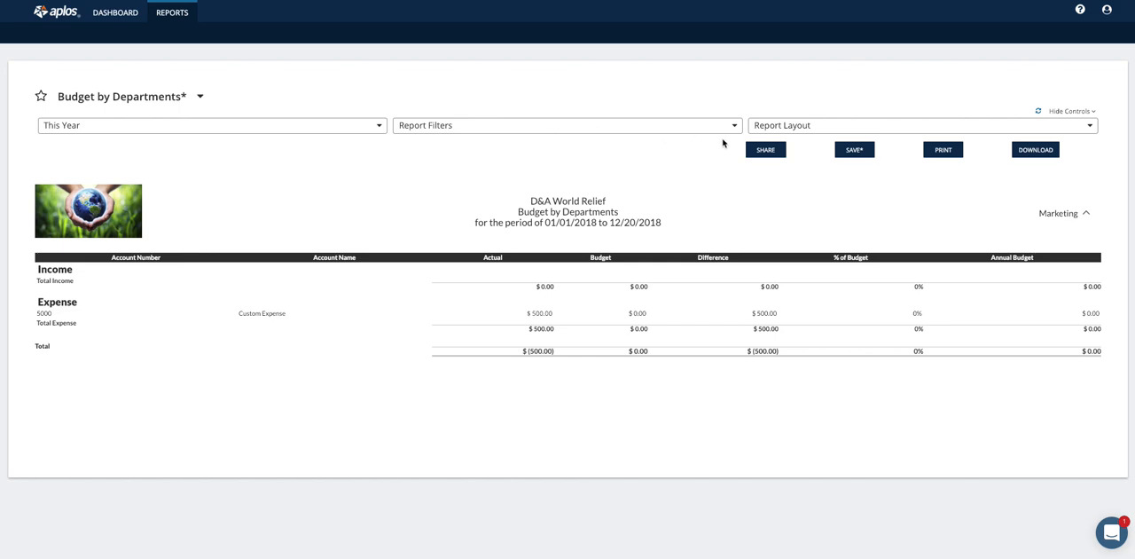
Log out, log back in with the missions user's e-mail and dismiss the chat message on the reports list.
click(1107, 10)
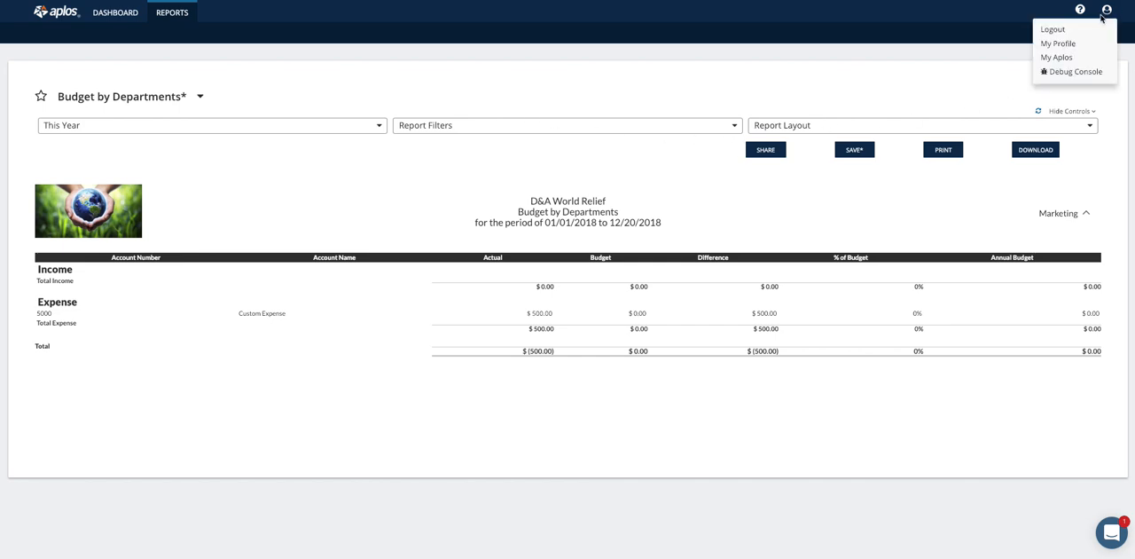
click(1060, 31)
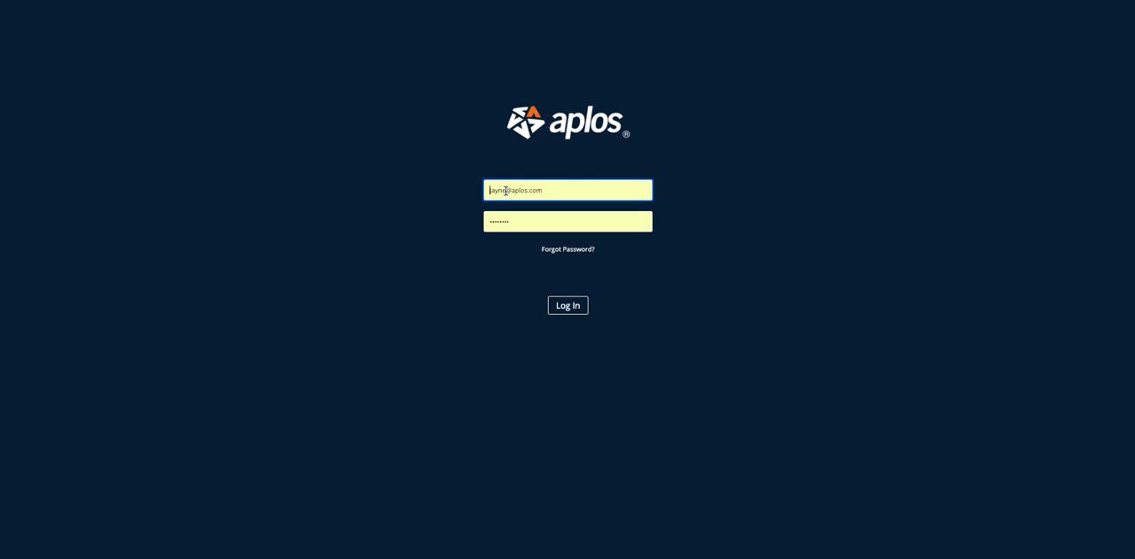
double_click(504, 190)
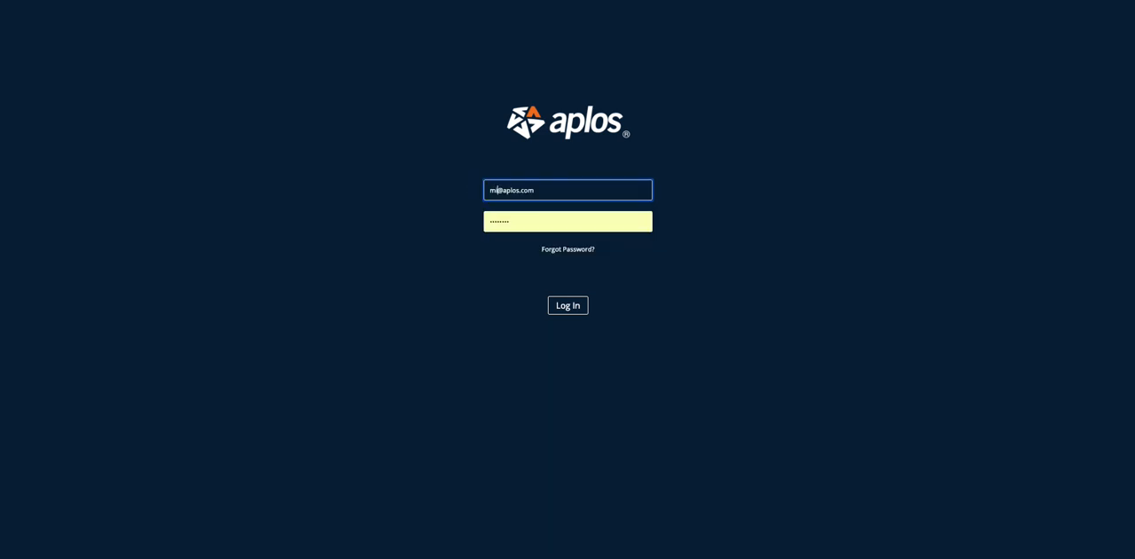
key(Return)
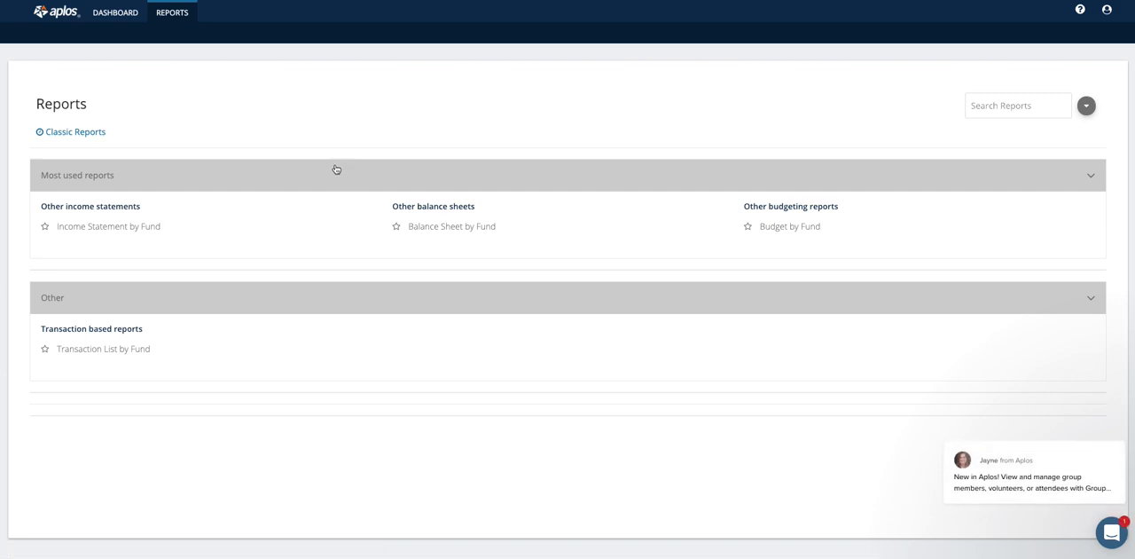
click(1099, 430)
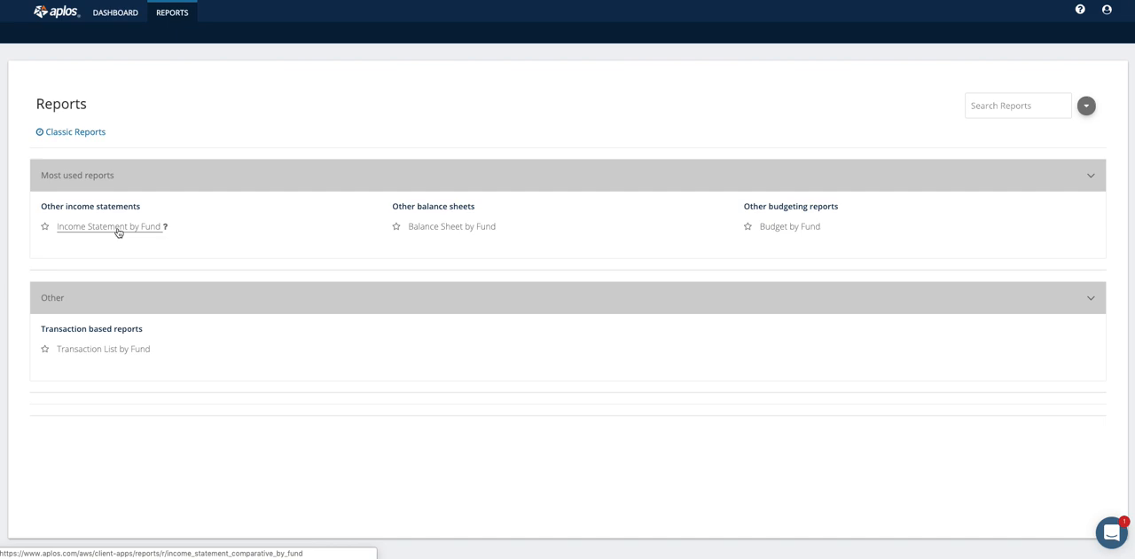
View the Balance Sheet by Fund report and the Income Statement by Fund report, returning to the reports list after each.
click(463, 228)
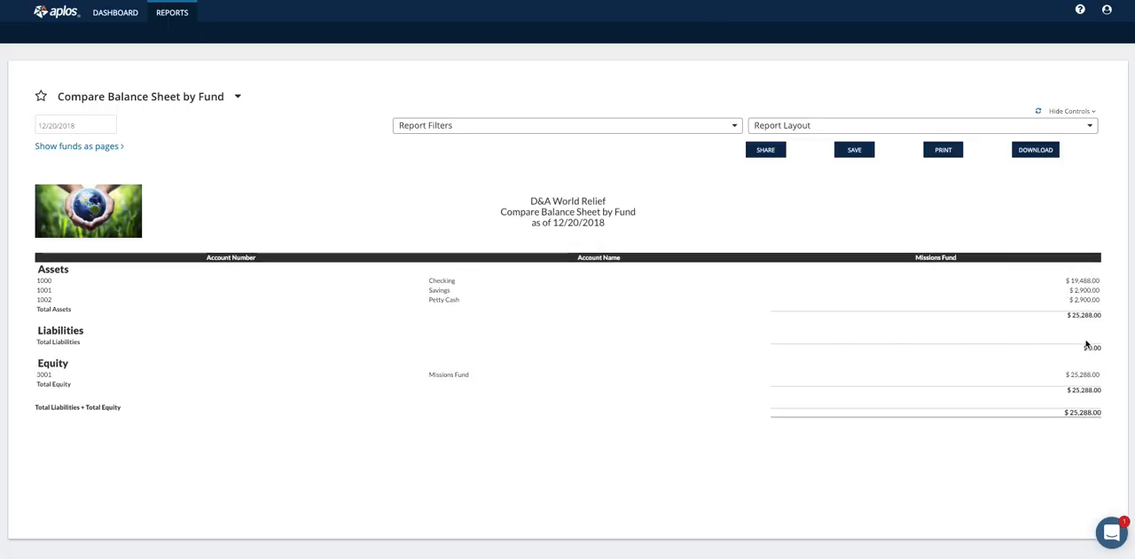
key(alt+Left)
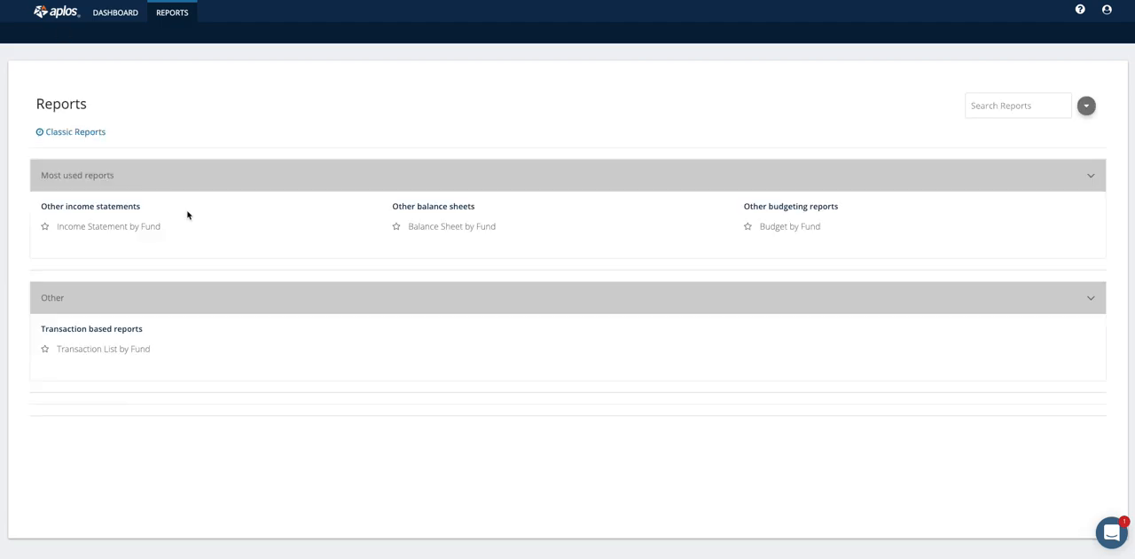
click(131, 229)
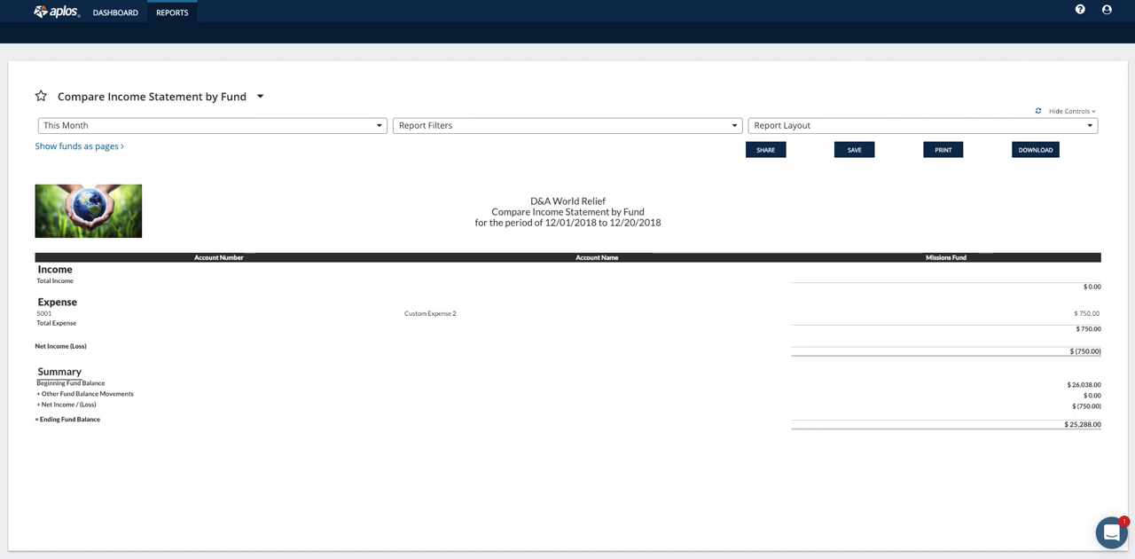
key(alt+Left)
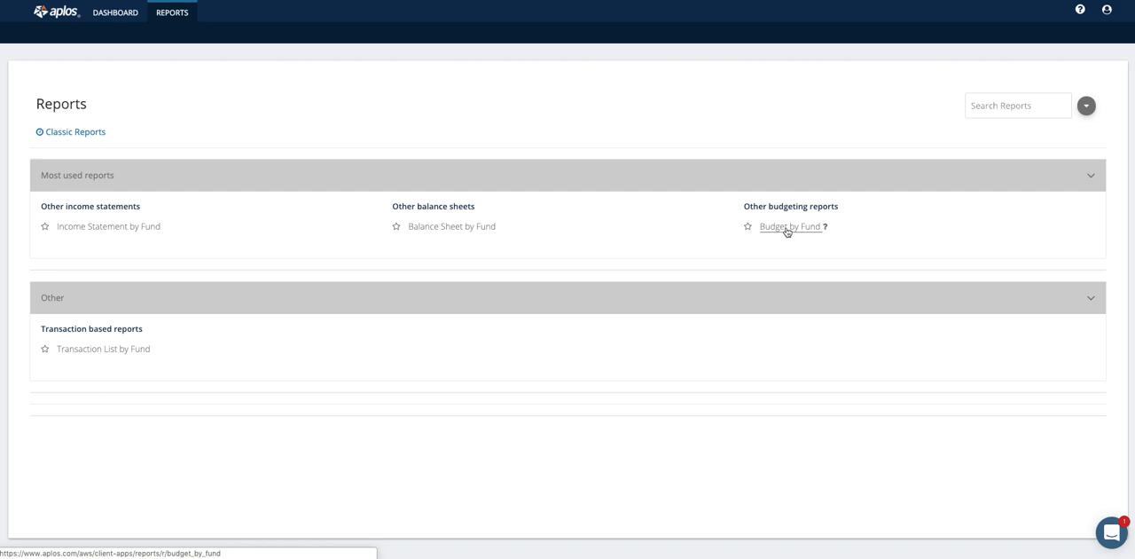
View the Budget by Fund and Transaction List by Fund reports, and return to the reports list.
click(787, 229)
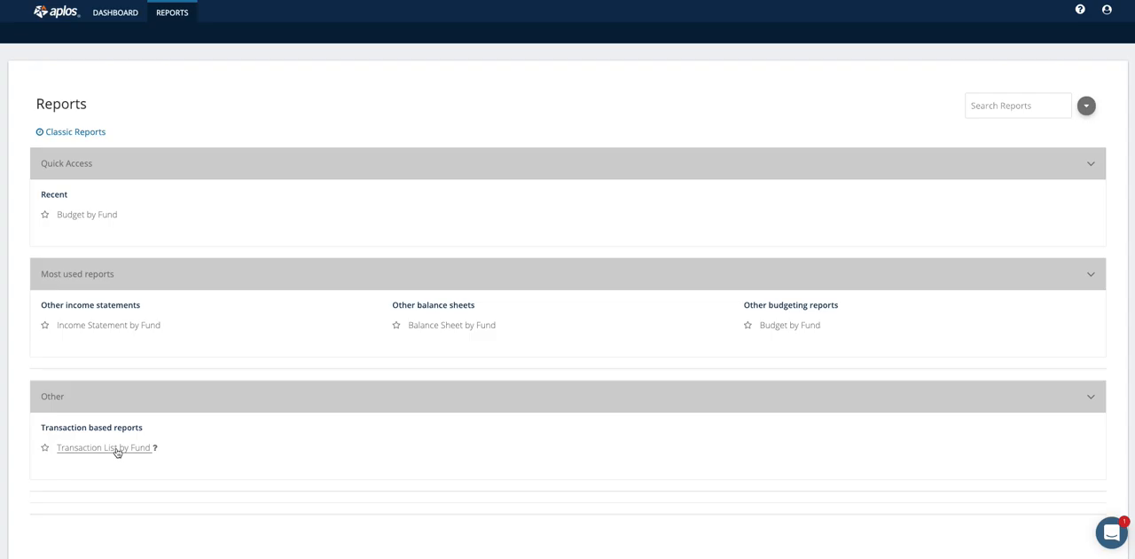
click(115, 447)
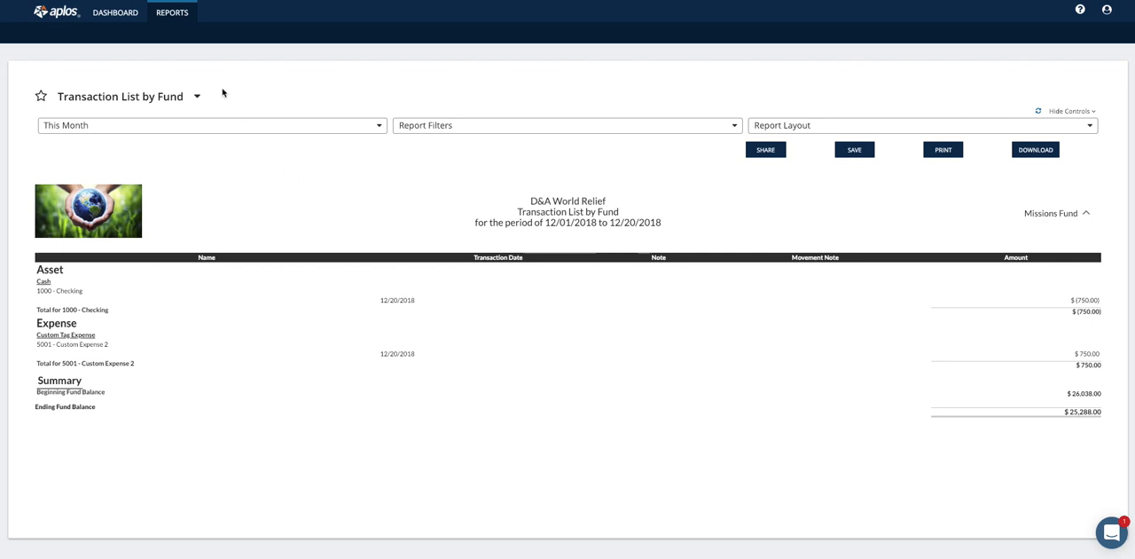
click(178, 17)
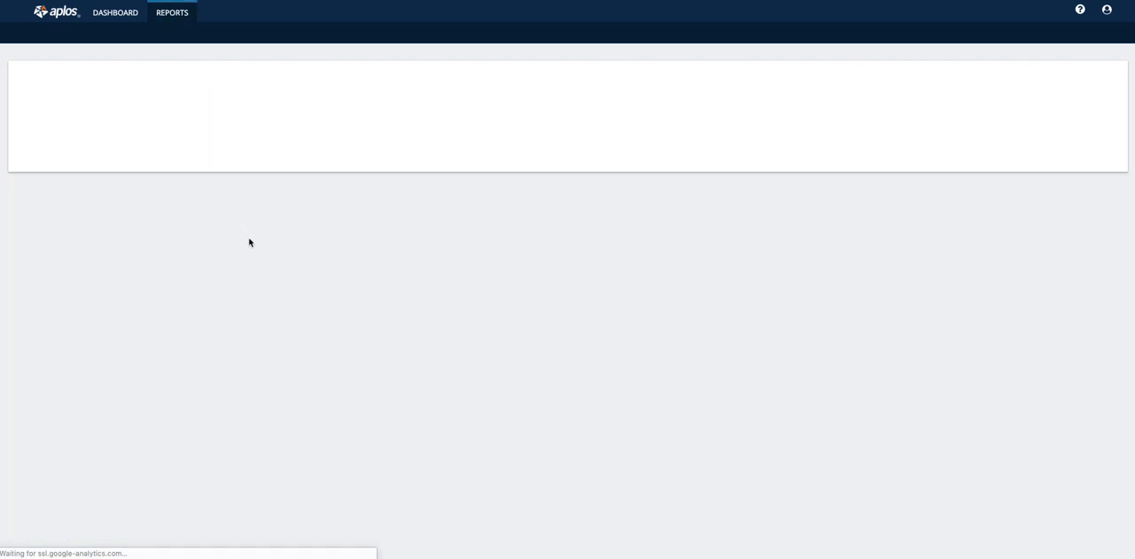